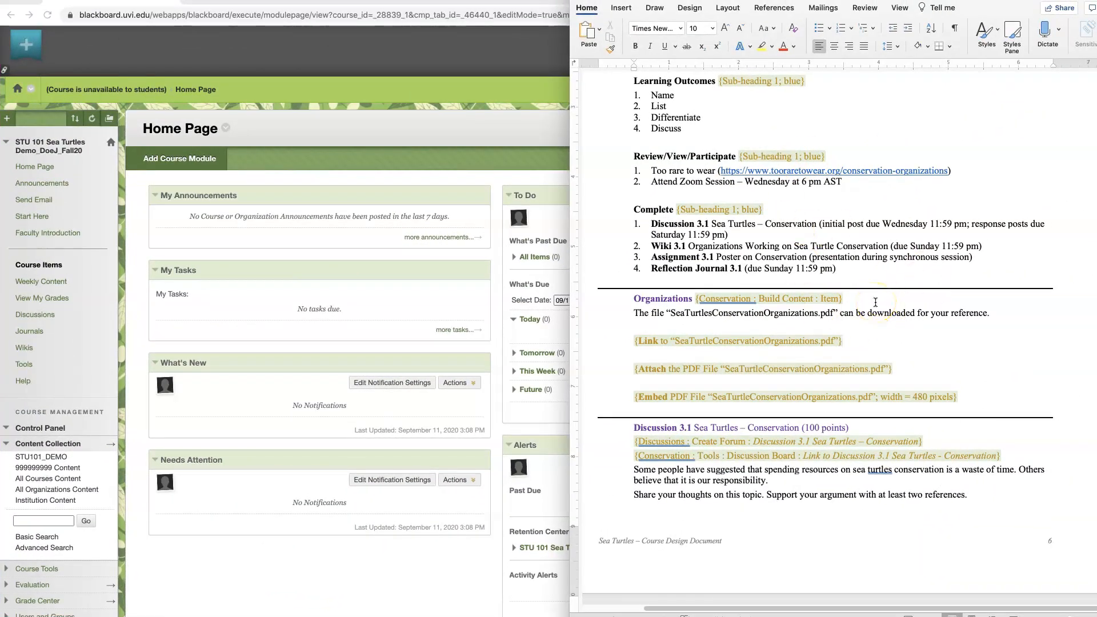
Review the Organizations section of the course design document, including its file name and the link, attach and embed instructions
{"action": "left_click_drag", "start_coordinate": [628, 298], "coordinate": [870, 298]}
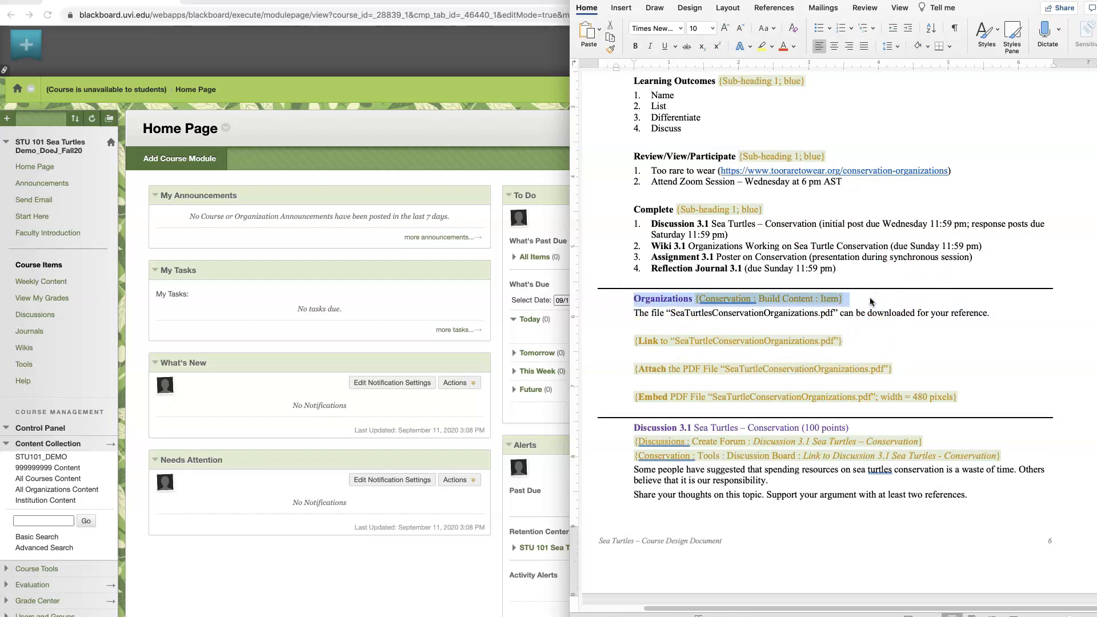
{"action": "left_click_drag", "start_coordinate": [670, 313], "coordinate": [834, 314]}
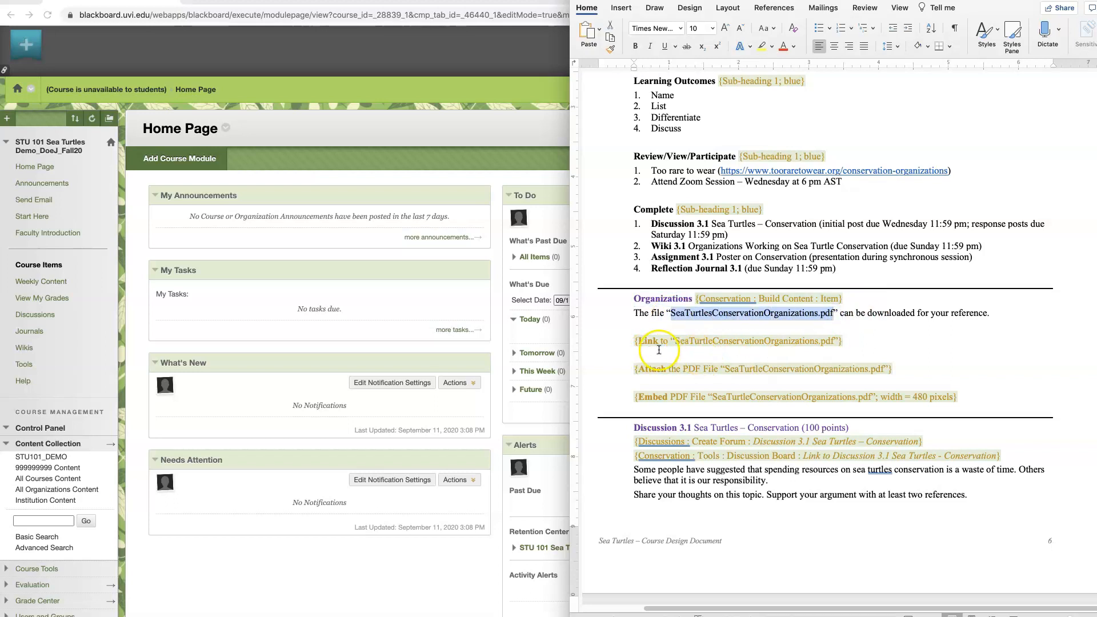
{"action": "left_click_drag", "start_coordinate": [640, 371], "coordinate": [890, 370]}
{"action": "left_click_drag", "start_coordinate": [638, 398], "coordinate": [957, 399]}
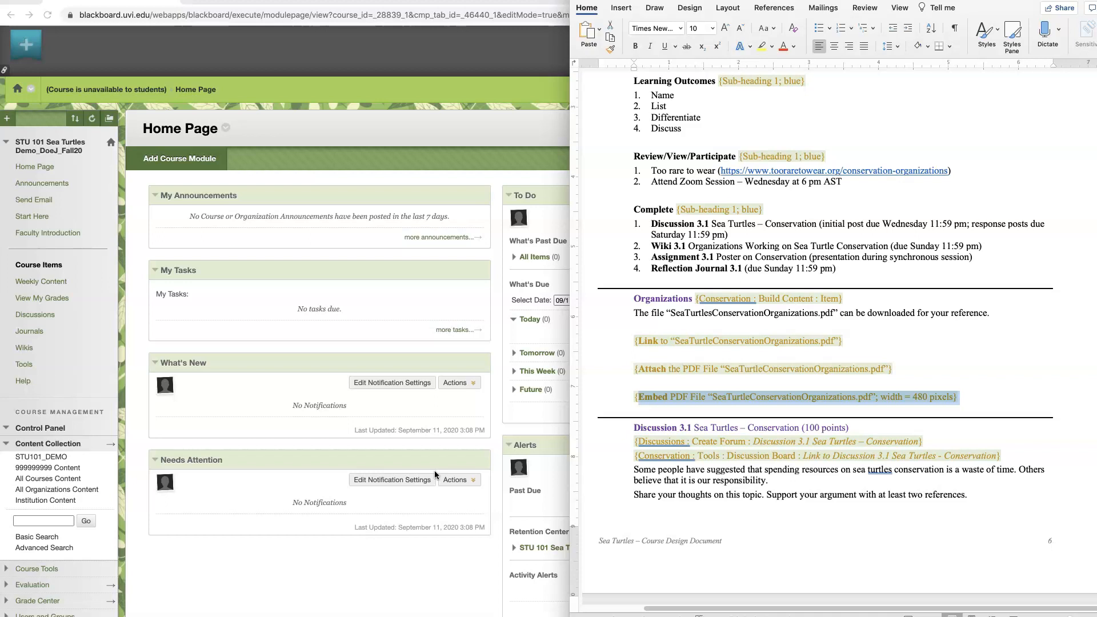
Switch to Blackboard and upload SeaTurtleConservationOrganizations.pdf from the SeaTurtlesCourse Assets folder to the STU101_DEMO content collection
{"action": "left_click", "coordinate": [33, 444]}
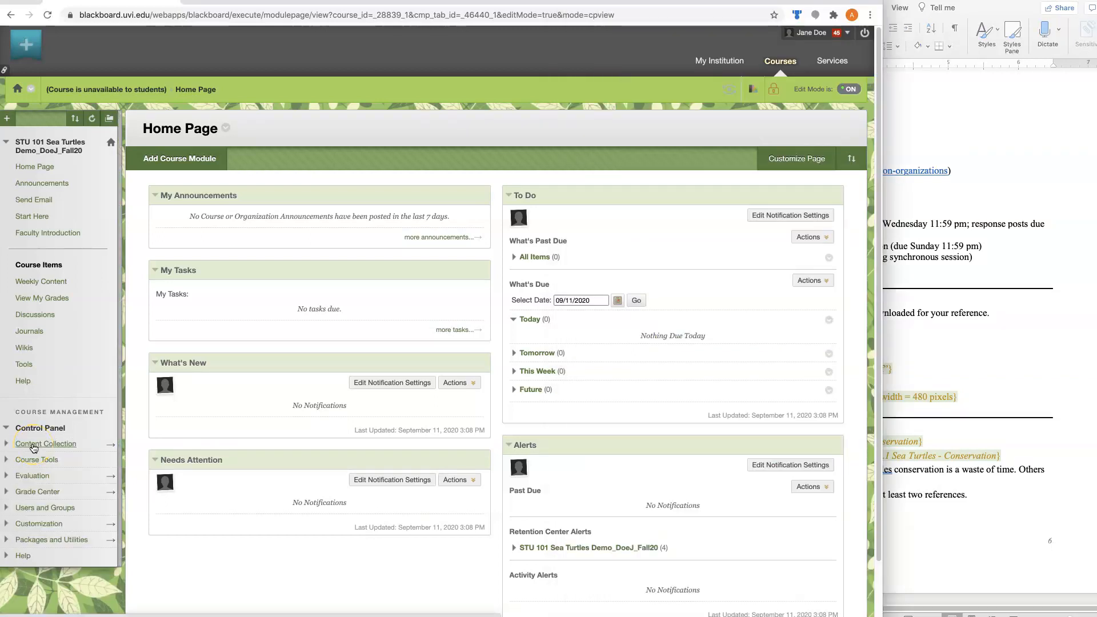
{"action": "left_click", "coordinate": [34, 445]}
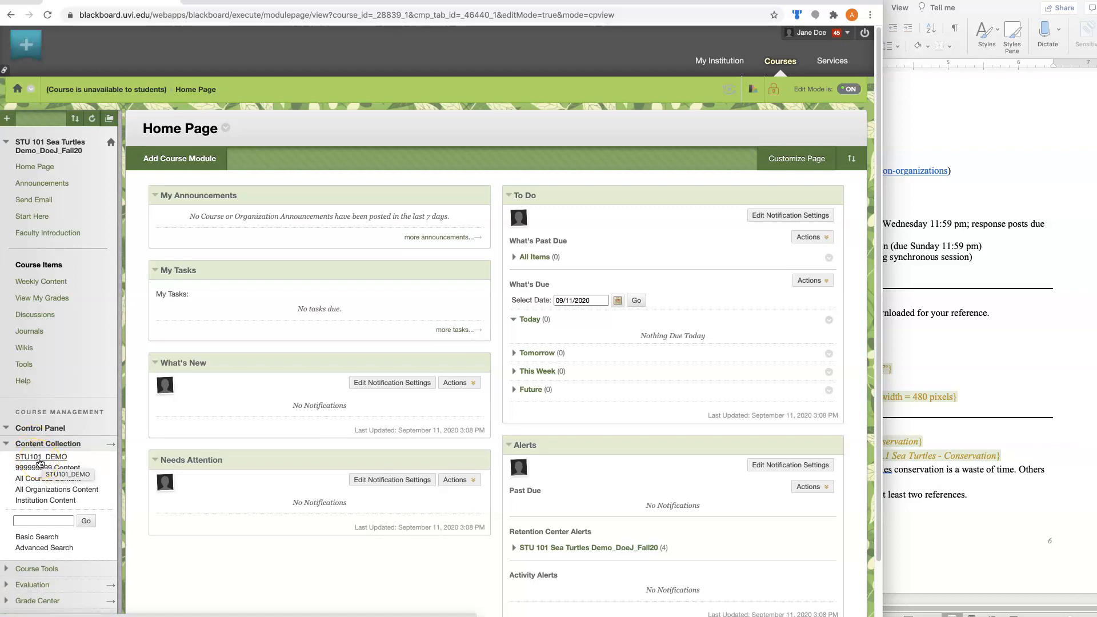
{"action": "left_click", "coordinate": [40, 459]}
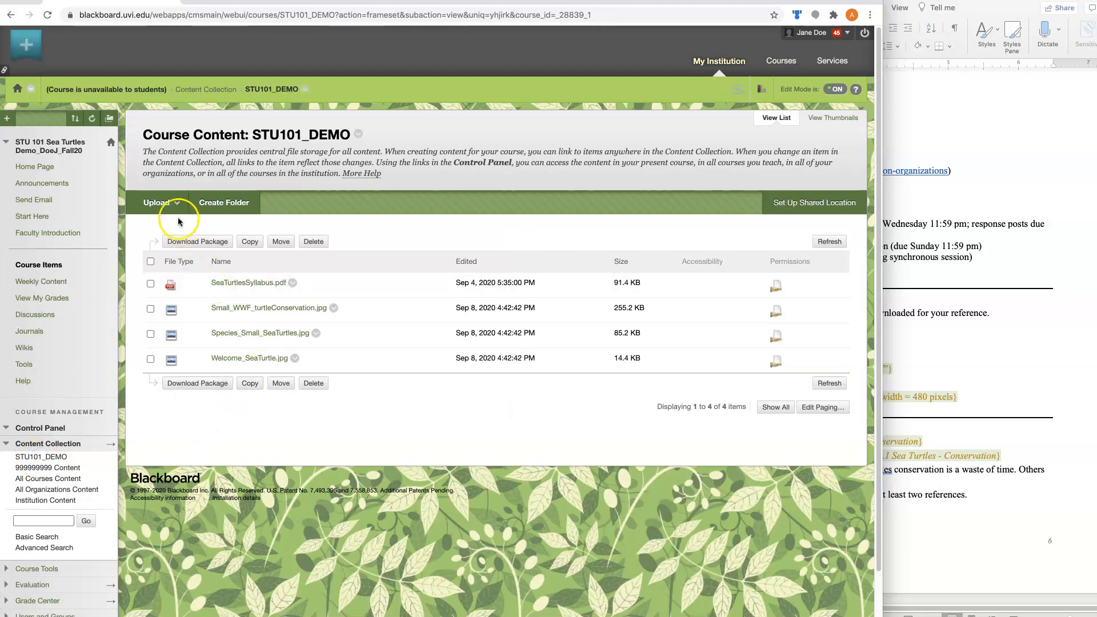
{"action": "left_click", "coordinate": [159, 204]}
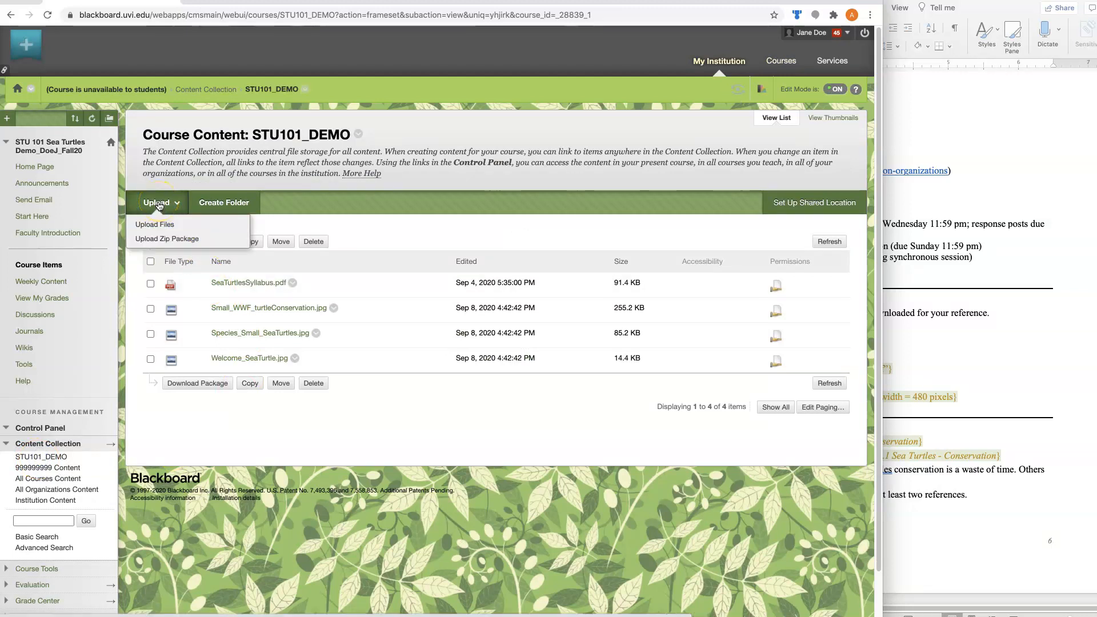
{"action": "left_click", "coordinate": [159, 225]}
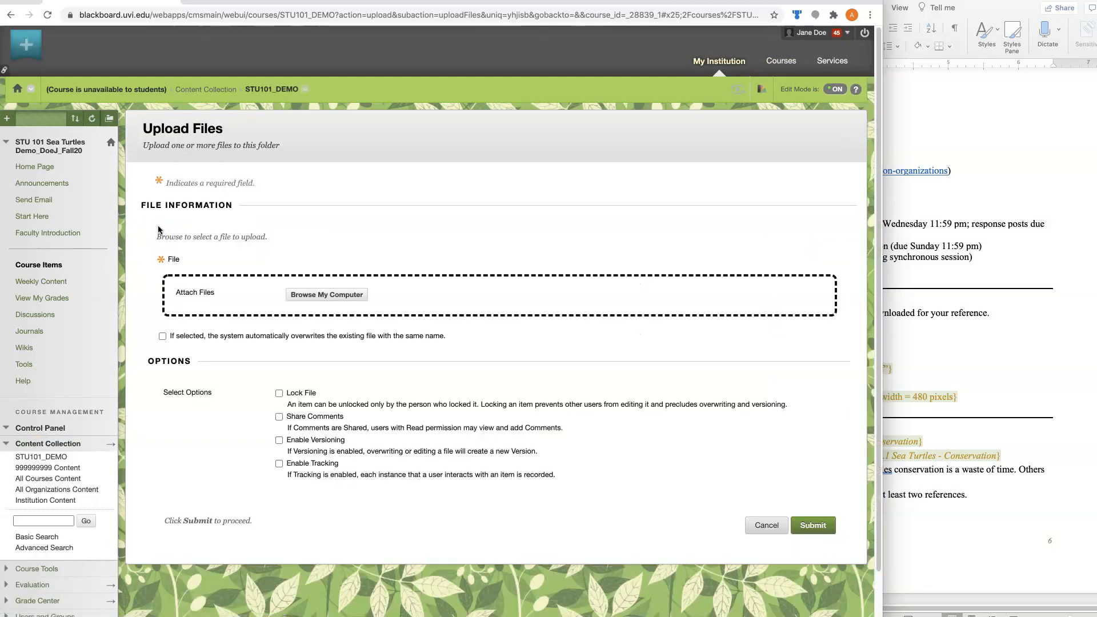
{"action": "left_click", "coordinate": [311, 296]}
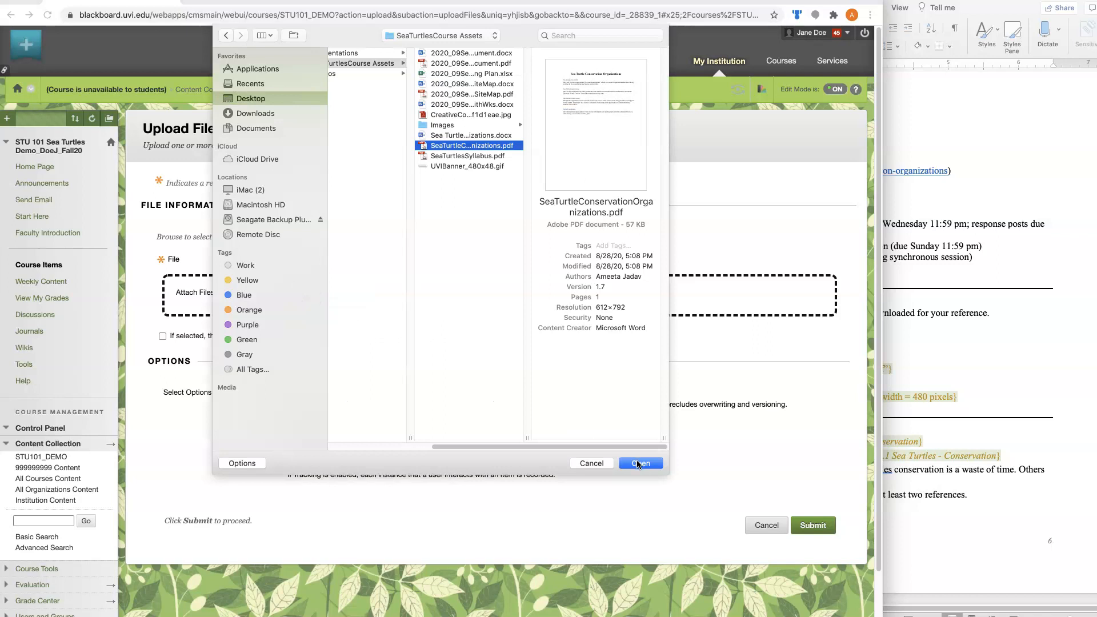
{"action": "left_click", "coordinate": [638, 464]}
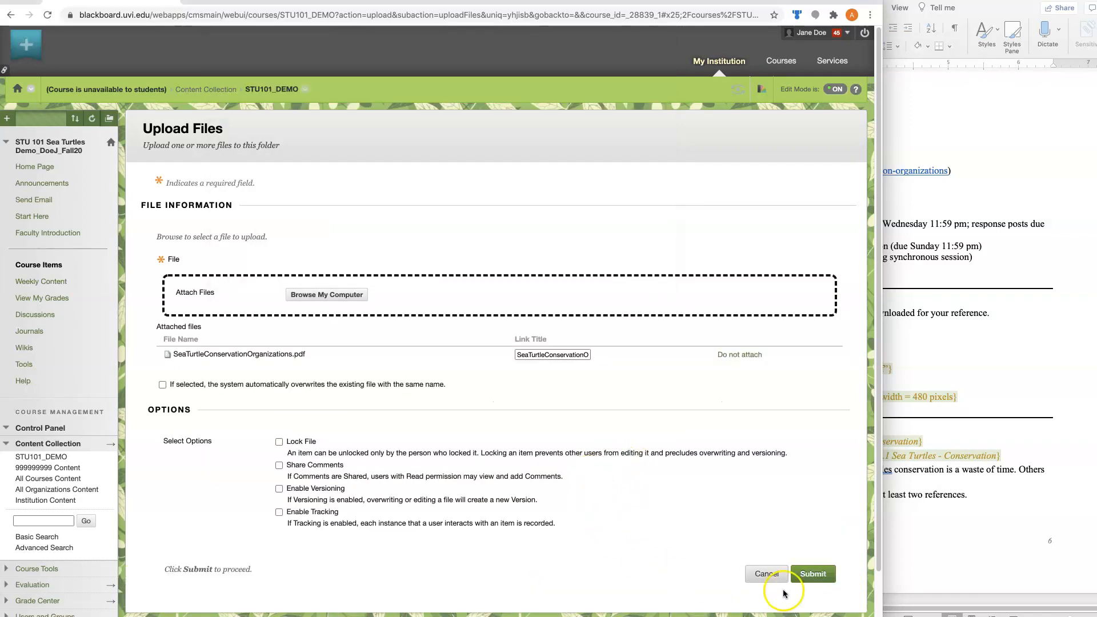
{"action": "left_click", "coordinate": [810, 574]}
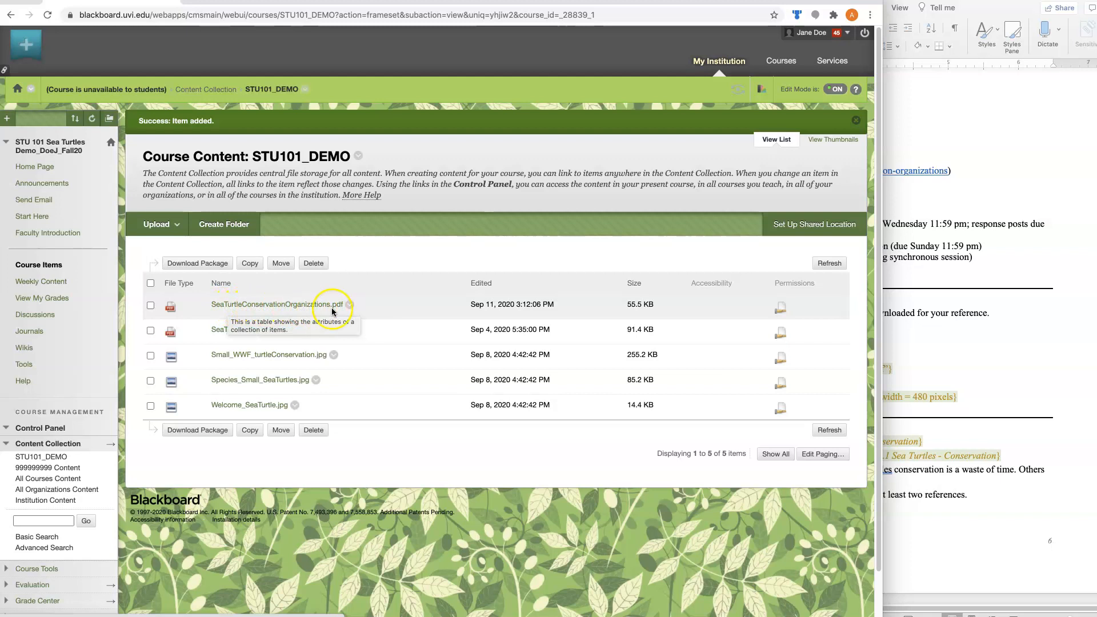
Open the Organizations item in the Week 3 Sea Turtles - Conservation module of Weekly Content for editing
{"action": "left_click", "coordinate": [32, 286]}
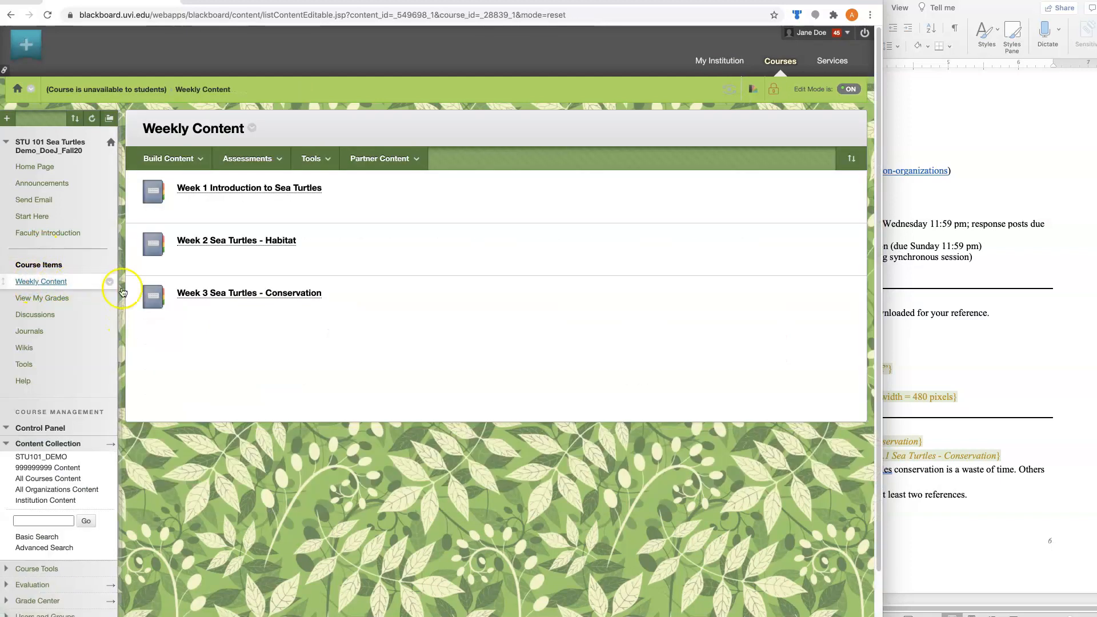
{"action": "left_click", "coordinate": [236, 293]}
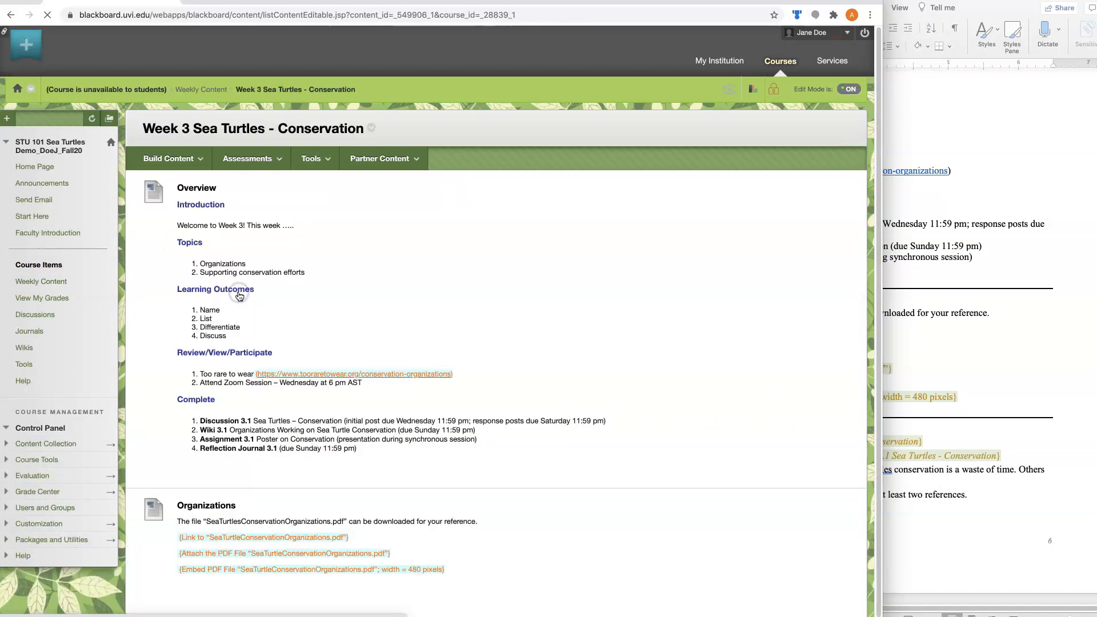
{"action": "scroll", "coordinate": [174, 391], "scroll_direction": "down", "scroll_amount": 2}
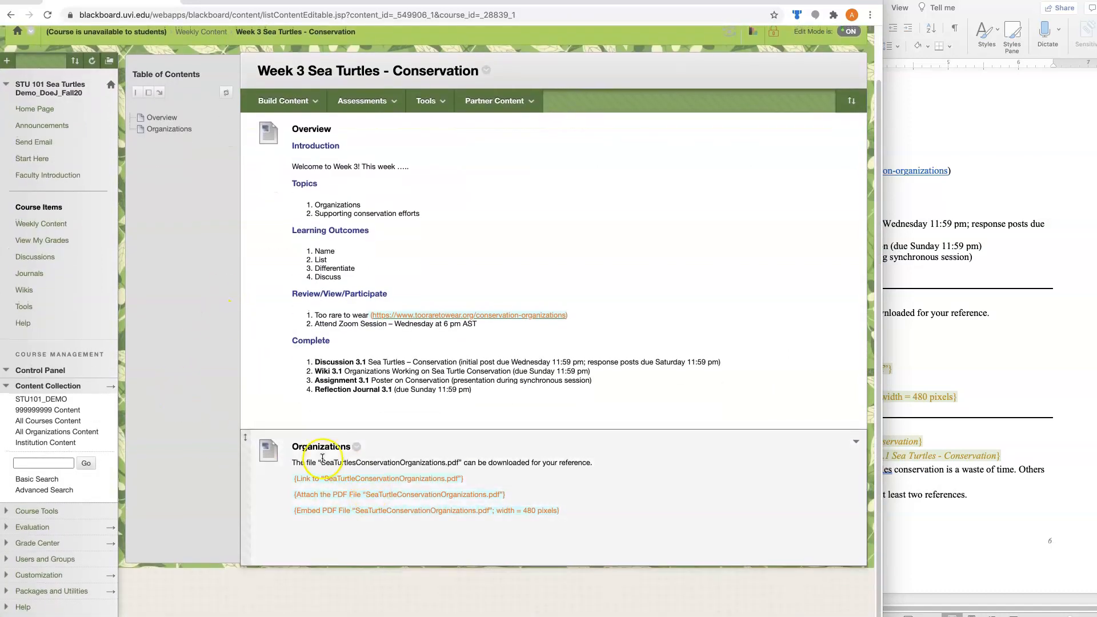
{"action": "left_click", "coordinate": [357, 448]}
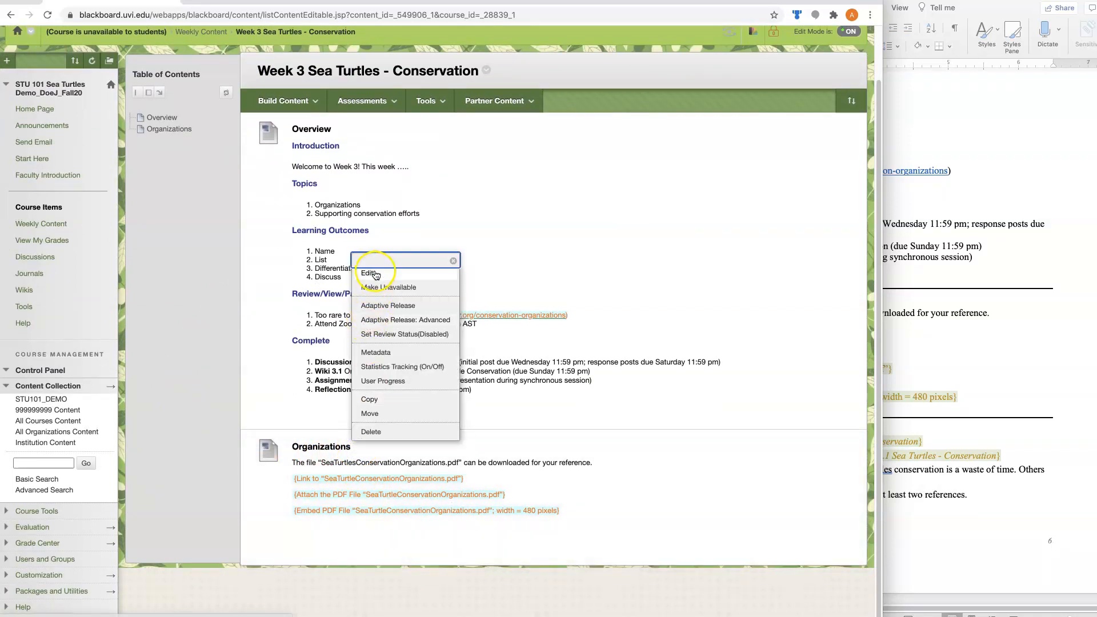
{"action": "left_click", "coordinate": [375, 275]}
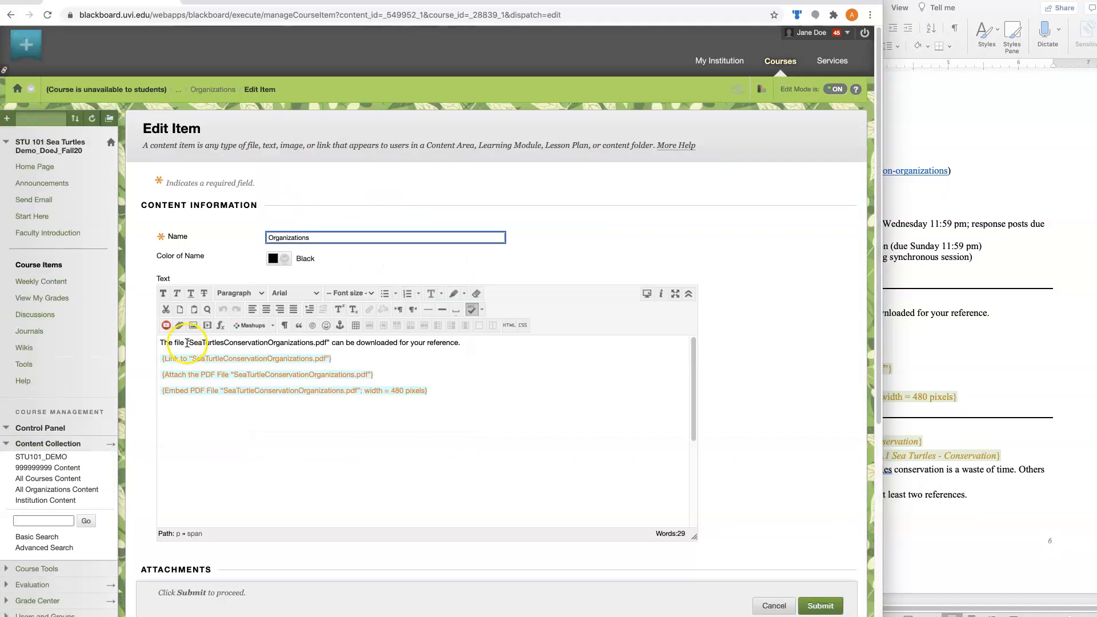
Link the file name in the item's first sentence to SeaTurtleConservationOrganizations.pdf from the course content collection
{"action": "left_click_drag", "start_coordinate": [190, 343], "coordinate": [327, 344]}
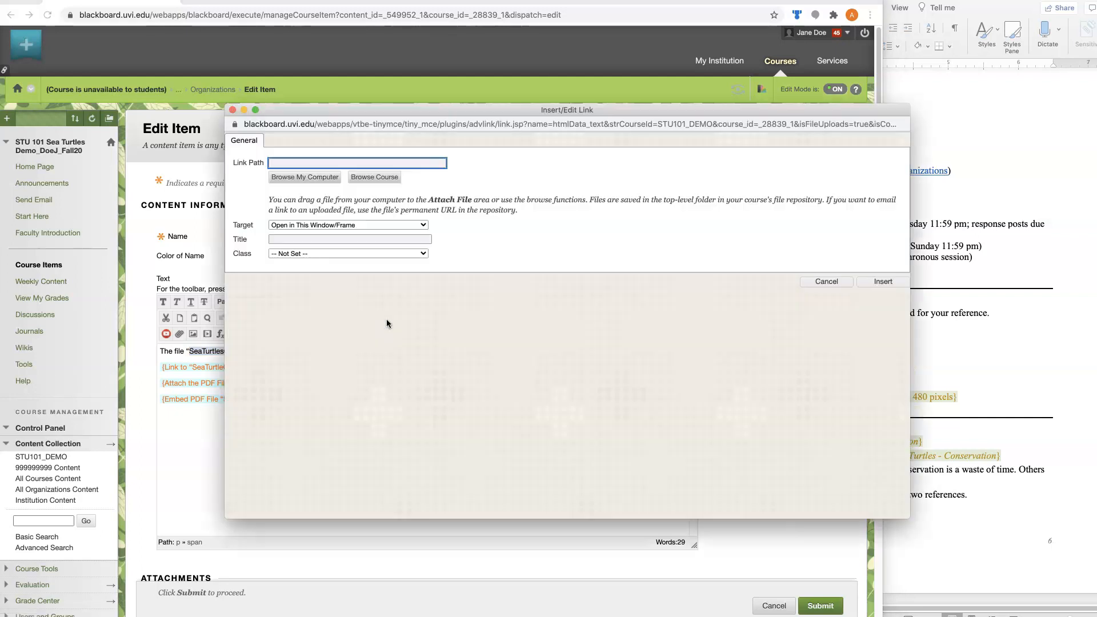
{"action": "left_click", "coordinate": [298, 177]}
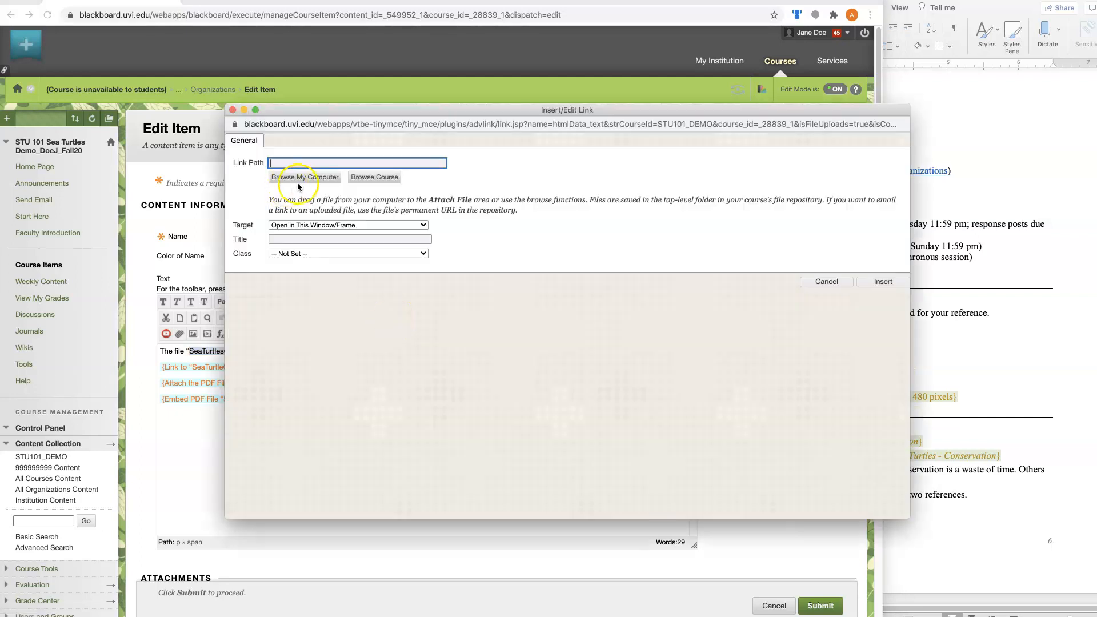
{"action": "left_click", "coordinate": [386, 177]}
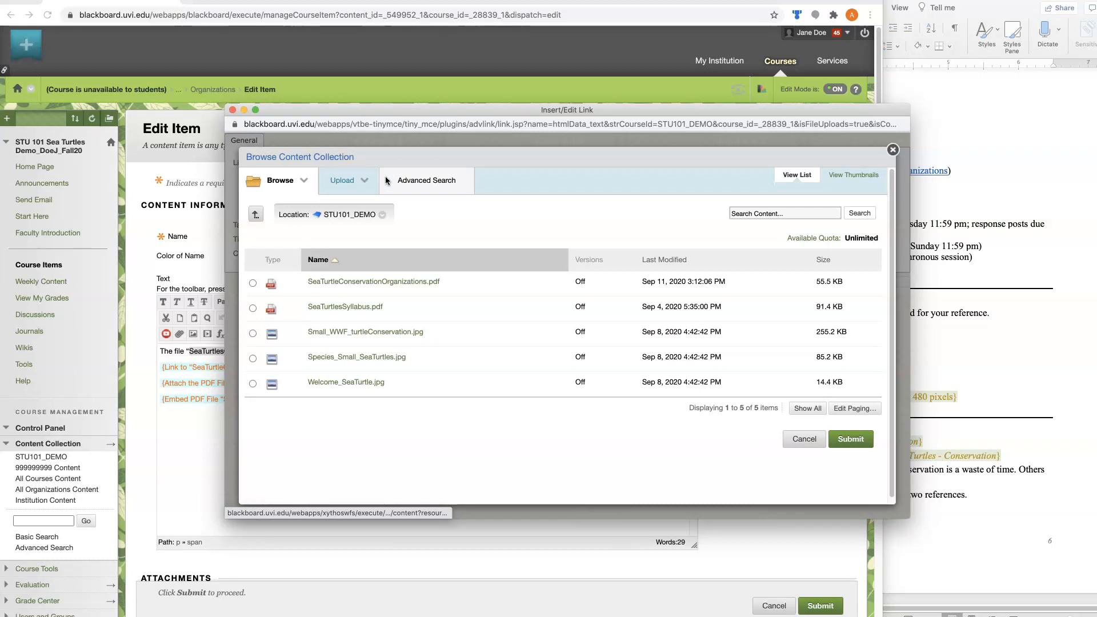
{"action": "left_click", "coordinate": [253, 283]}
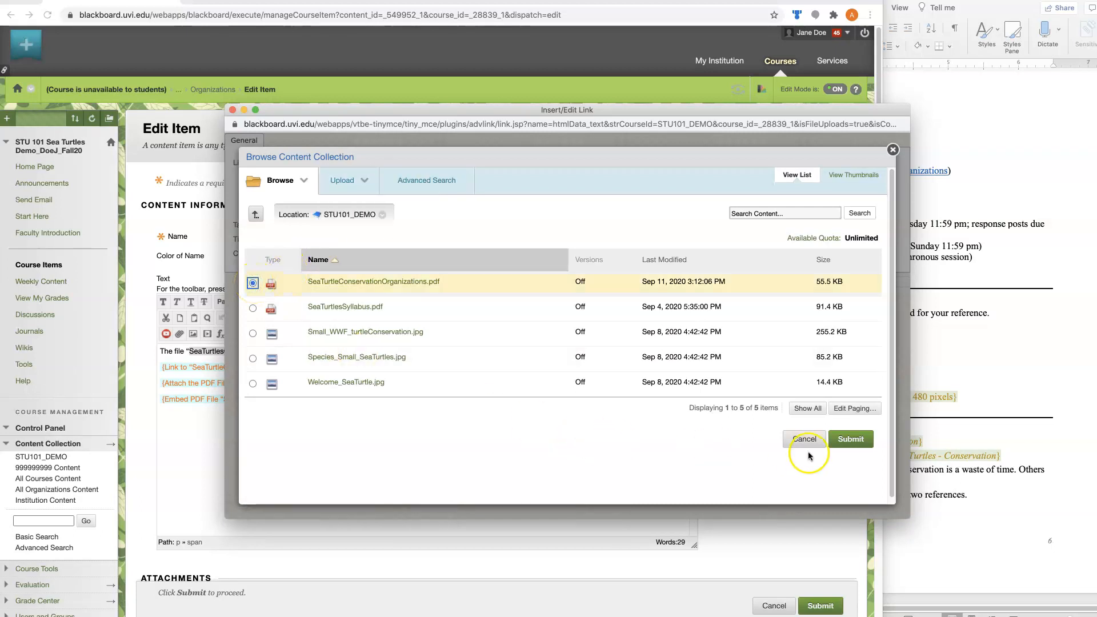
{"action": "left_click", "coordinate": [851, 440]}
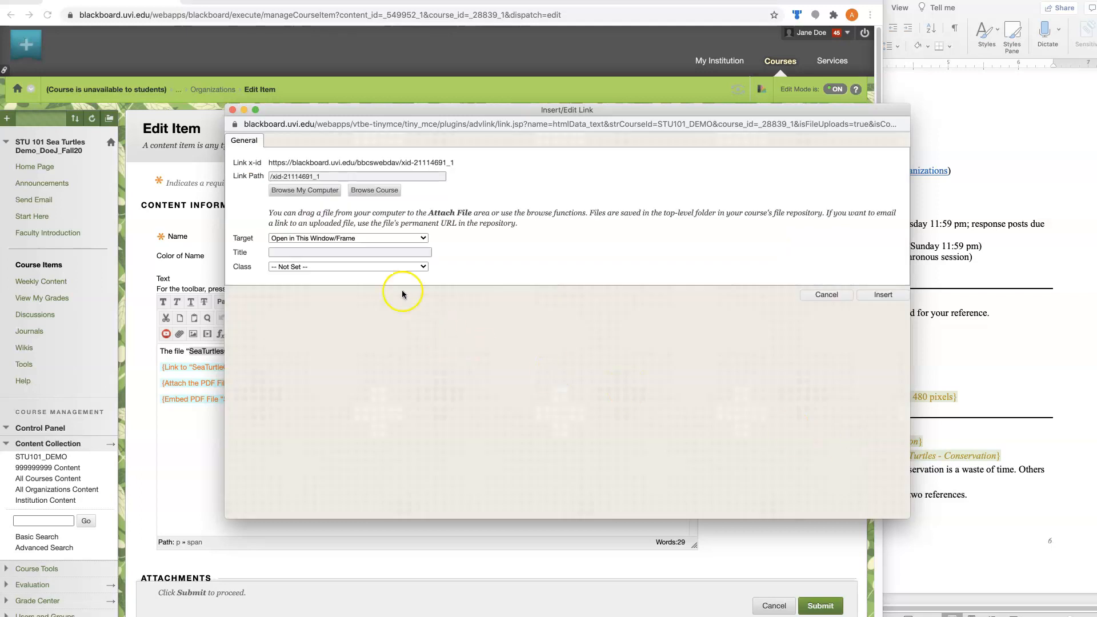
Set the link to open in a new window (_blank), enter a title beginning with "Or", and insert it
{"action": "left_click", "coordinate": [422, 240]}
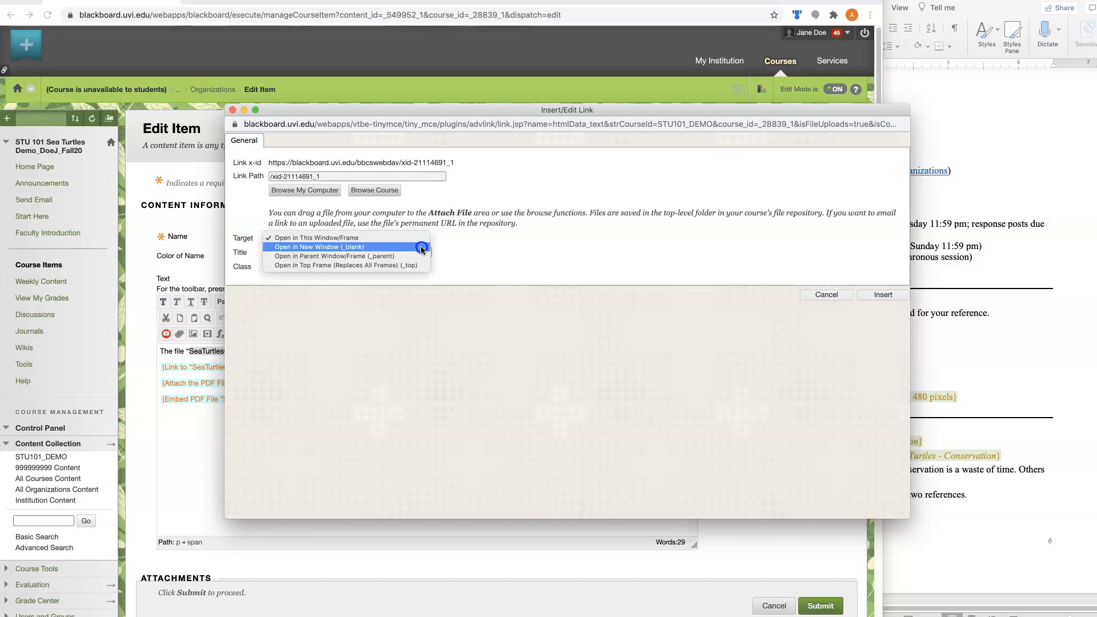
{"action": "left_click", "coordinate": [422, 247]}
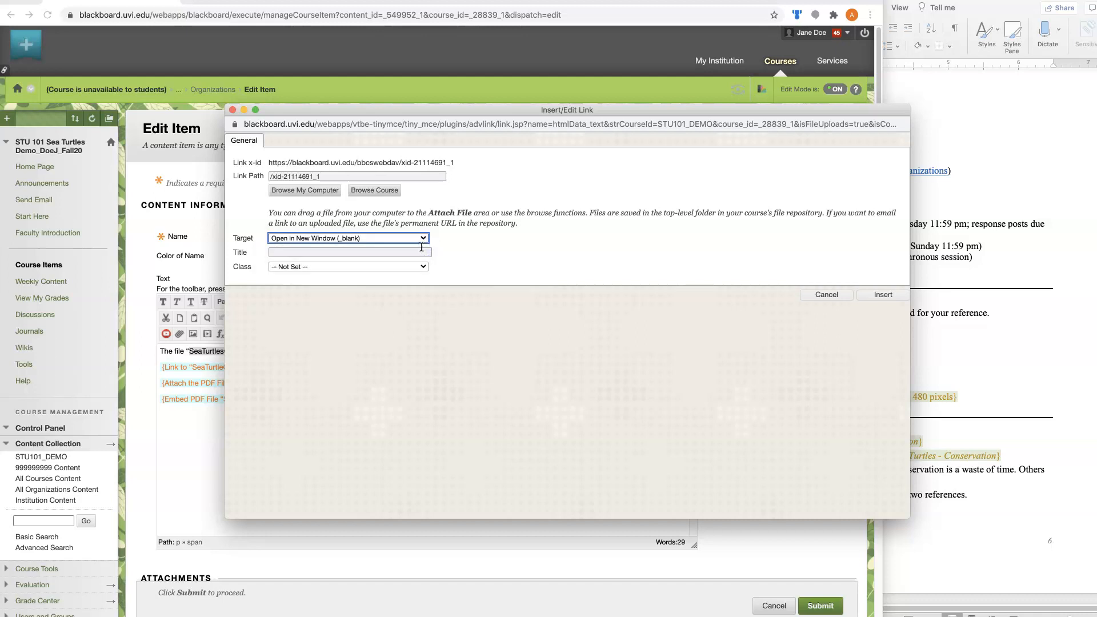
{"action": "left_click", "coordinate": [419, 254]}
{"action": "left_click", "coordinate": [419, 255]}
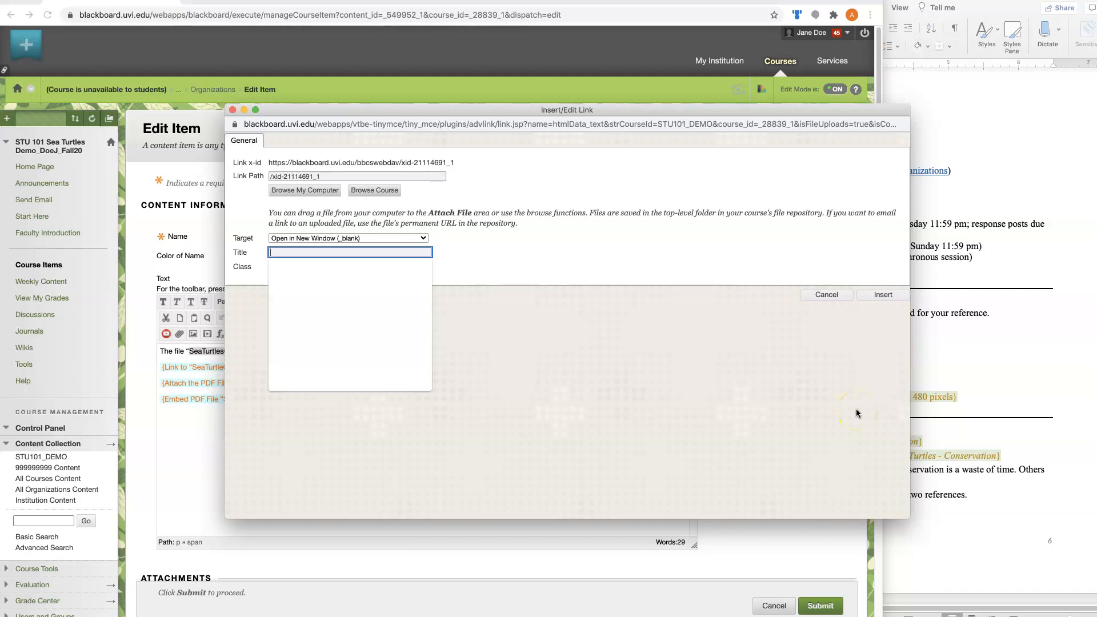
{"action": "type", "text": "Or"}
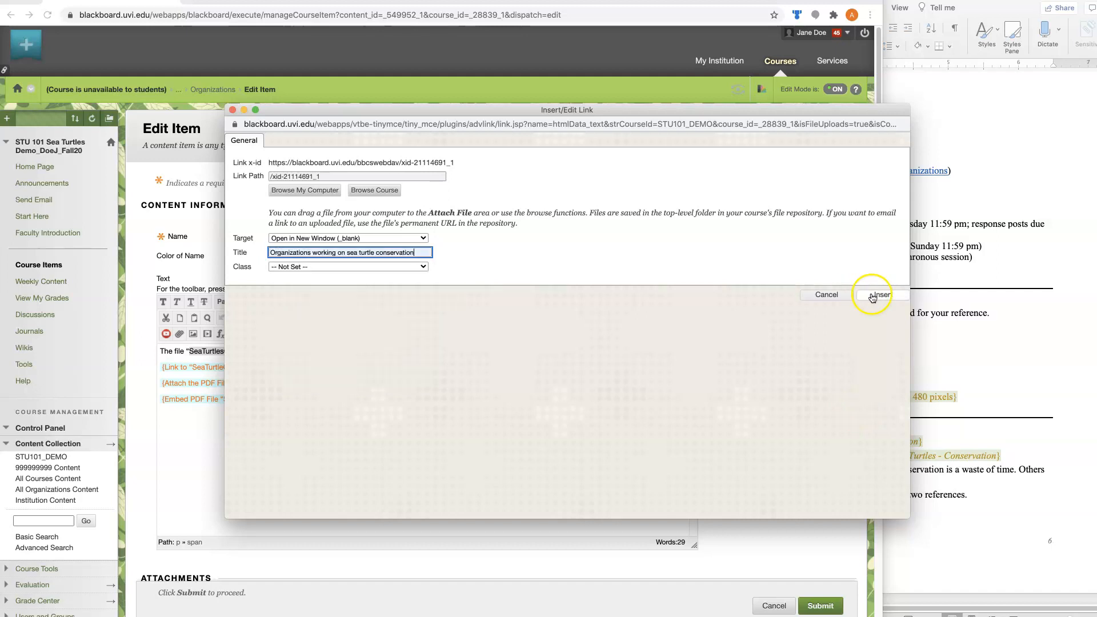
{"action": "left_click", "coordinate": [871, 296]}
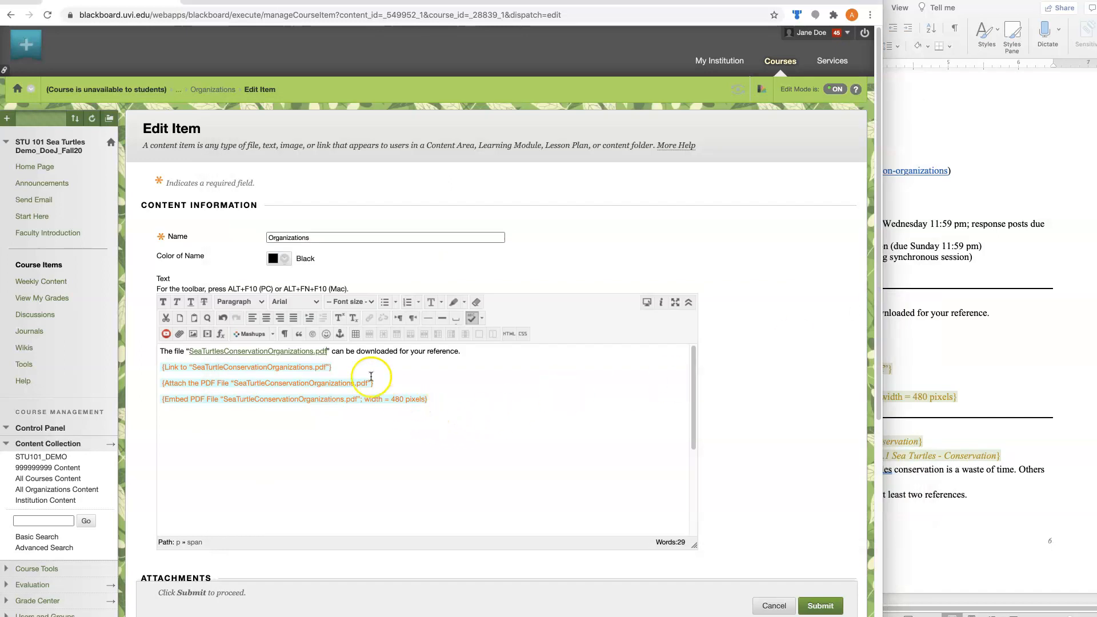
Delete the "{Link to ...}" placeholder text from the item's body
{"action": "left_click", "coordinate": [342, 368]}
{"action": "left_click_drag", "start_coordinate": [343, 368], "coordinate": [157, 367]}
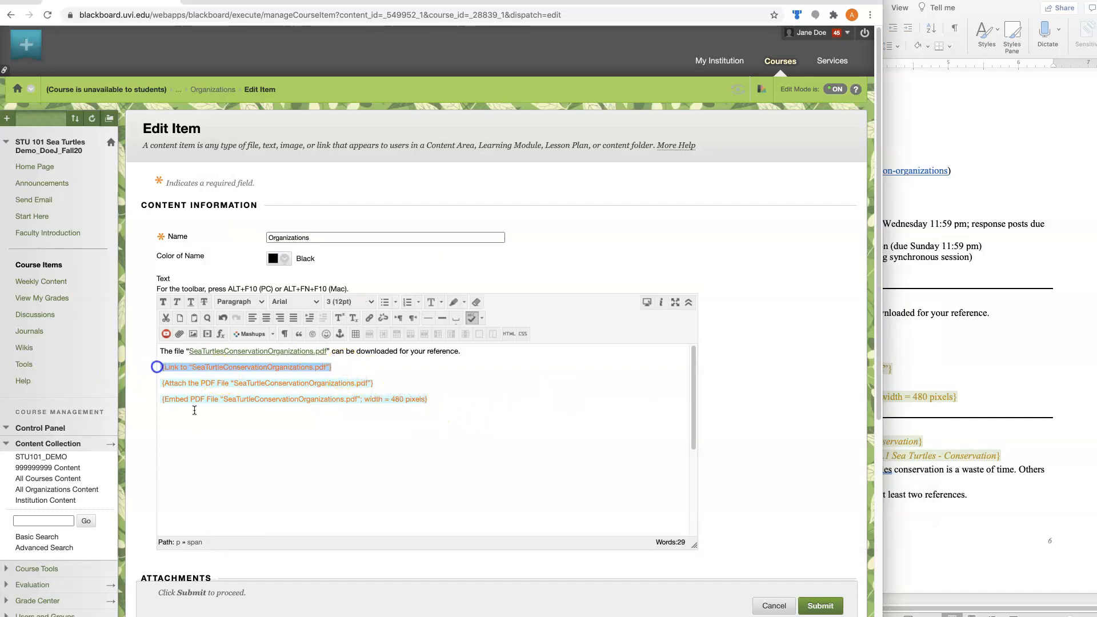
{"action": "key", "text": "BackSpace"}
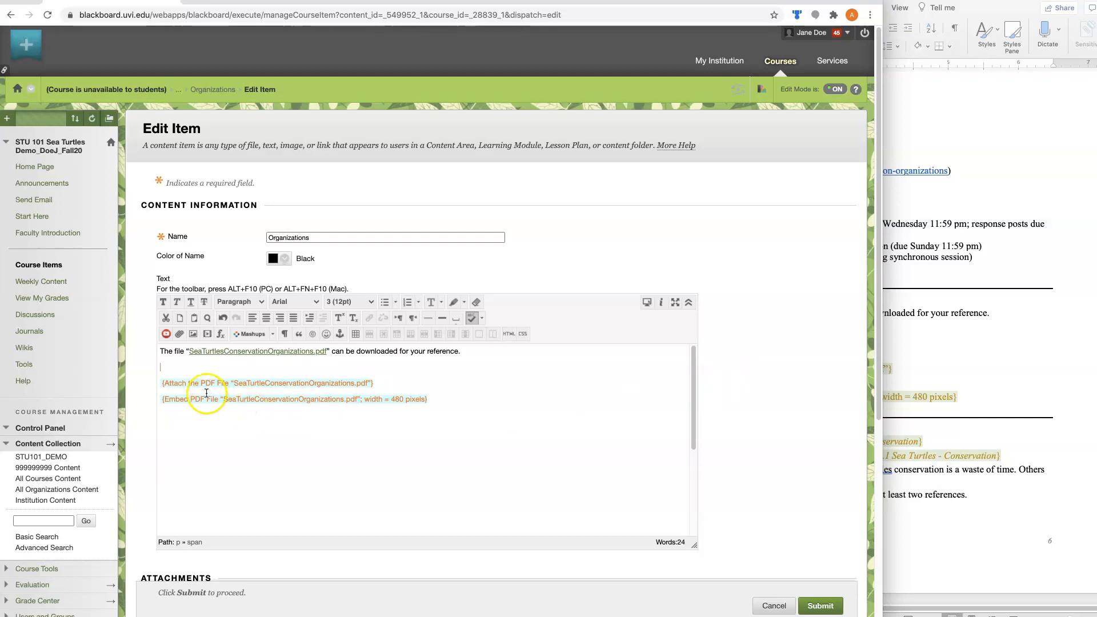
Attach SeaTurtleConservationOrganizations.pdf to the item from the course content collection
{"action": "scroll", "coordinate": [787, 365], "scroll_direction": "down", "scroll_amount": 5}
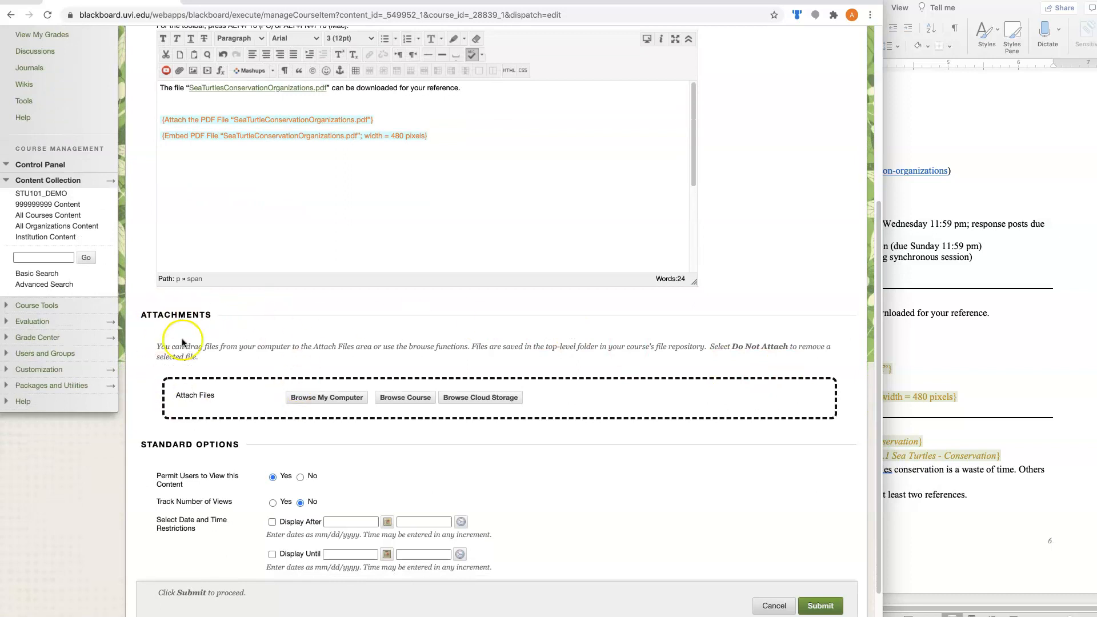
{"action": "left_click", "coordinate": [407, 397]}
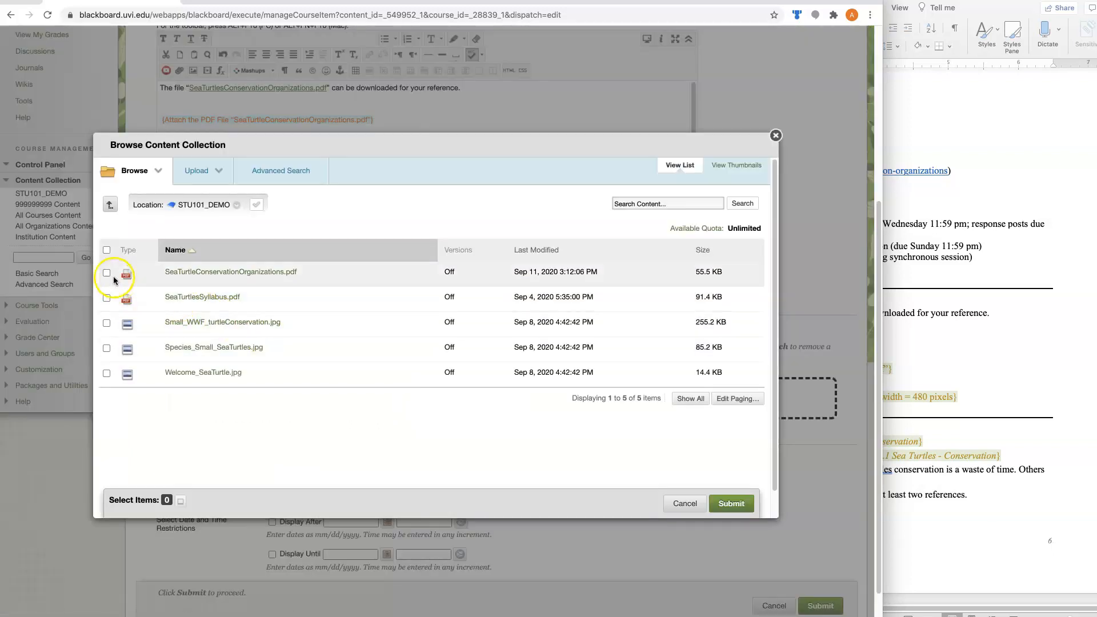
{"action": "left_click", "coordinate": [105, 272]}
{"action": "left_click", "coordinate": [733, 505]}
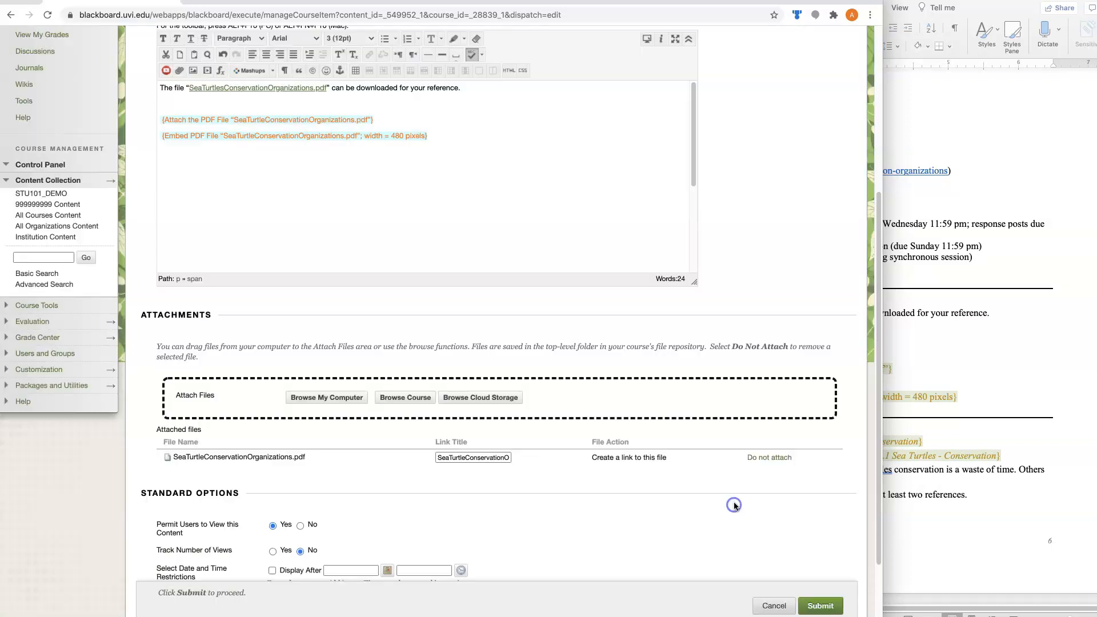
Add spaces to the attachment's link title so it reads "Sea Turtle Conservation Organizations.pdf"
{"action": "scroll", "coordinate": [614, 505], "scroll_direction": "down", "scroll_amount": 2}
{"action": "left_click", "coordinate": [453, 406]}
{"action": "left_click", "coordinate": [449, 412]}
{"action": "left_click", "coordinate": [469, 411]}
{"action": "left_click", "coordinate": [508, 410]}
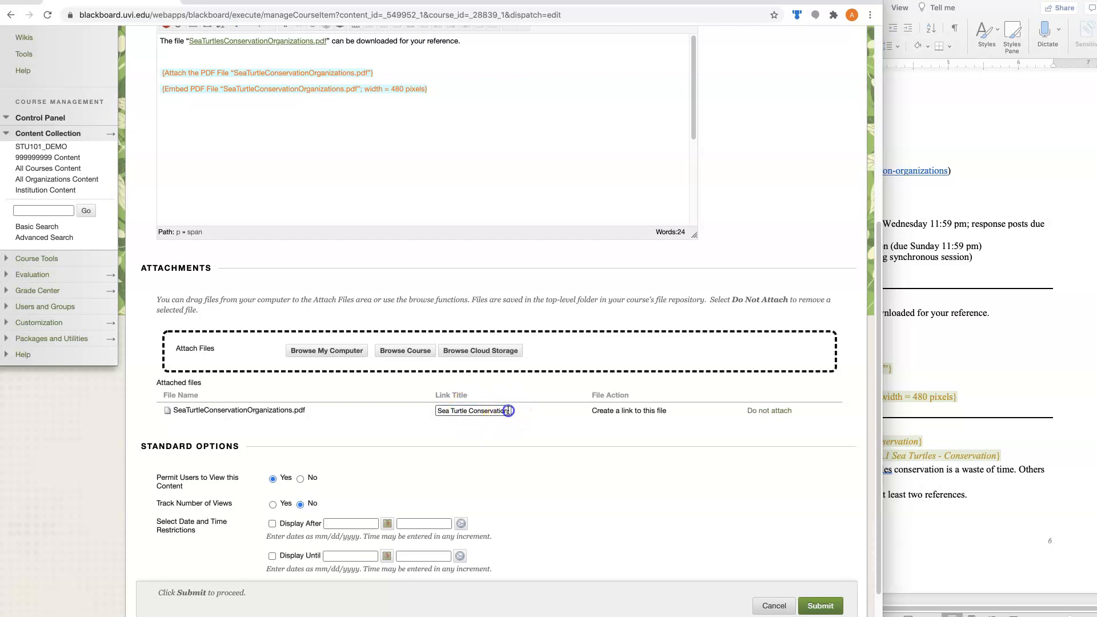
{"action": "left_click_drag", "start_coordinate": [494, 412], "coordinate": [532, 412]}
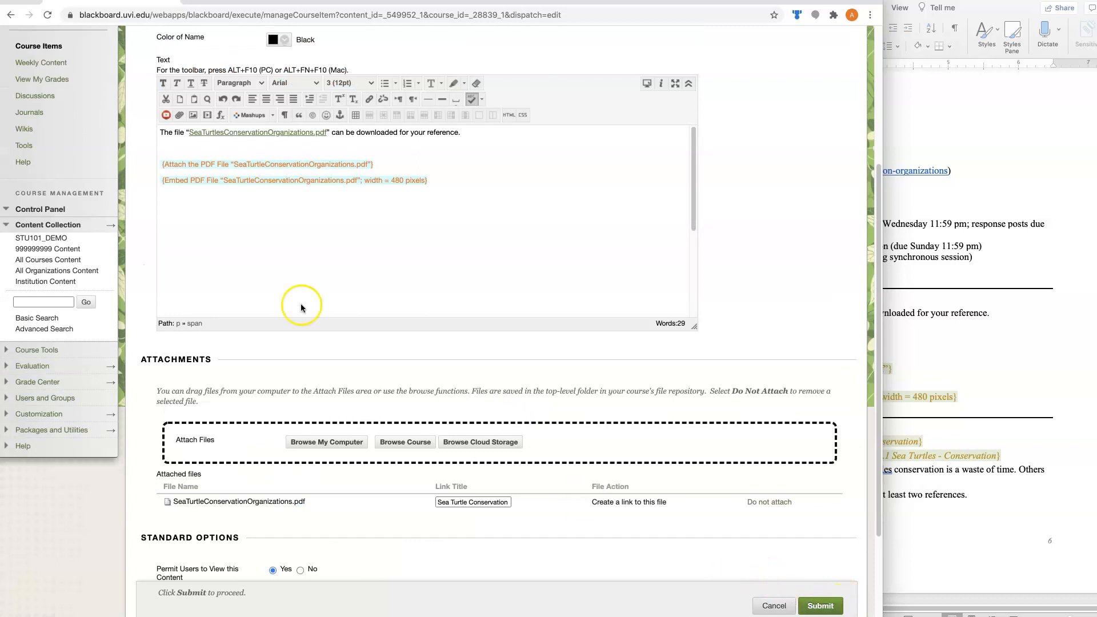
Delete the "{Attach the PDF File ...}" placeholder and the blank line above the embed note, and submit the item
{"action": "triple_click", "coordinate": [382, 167]}
{"action": "left_click_drag", "start_coordinate": [270, 155], "coordinate": [391, 168]}
{"action": "key", "text": "Delete"}
{"action": "key", "text": "Delete"}
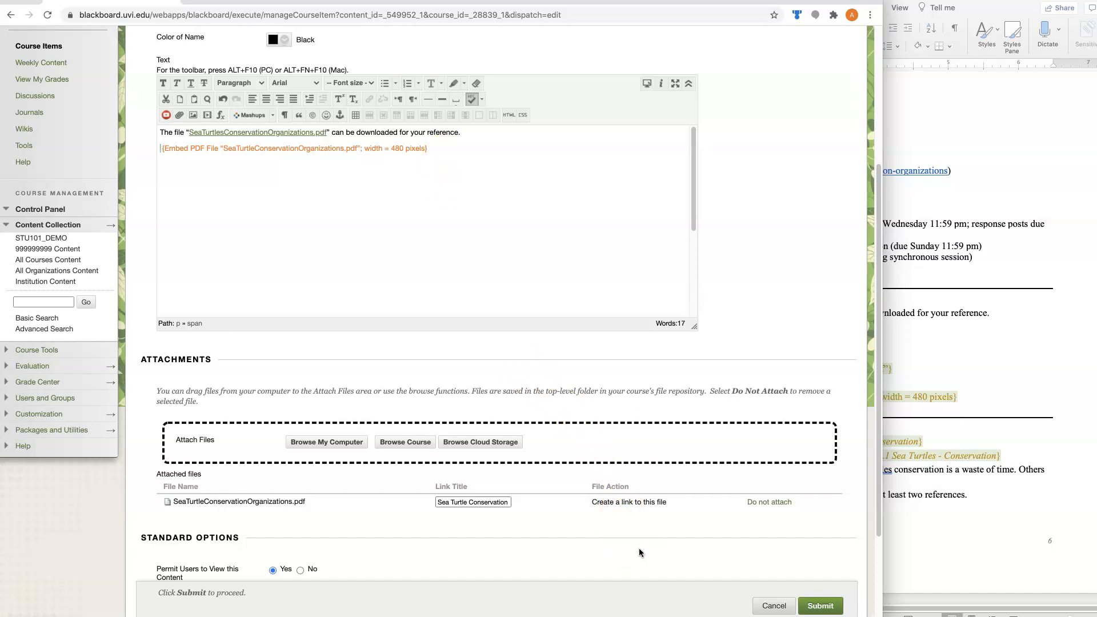
{"action": "left_click", "coordinate": [822, 606]}
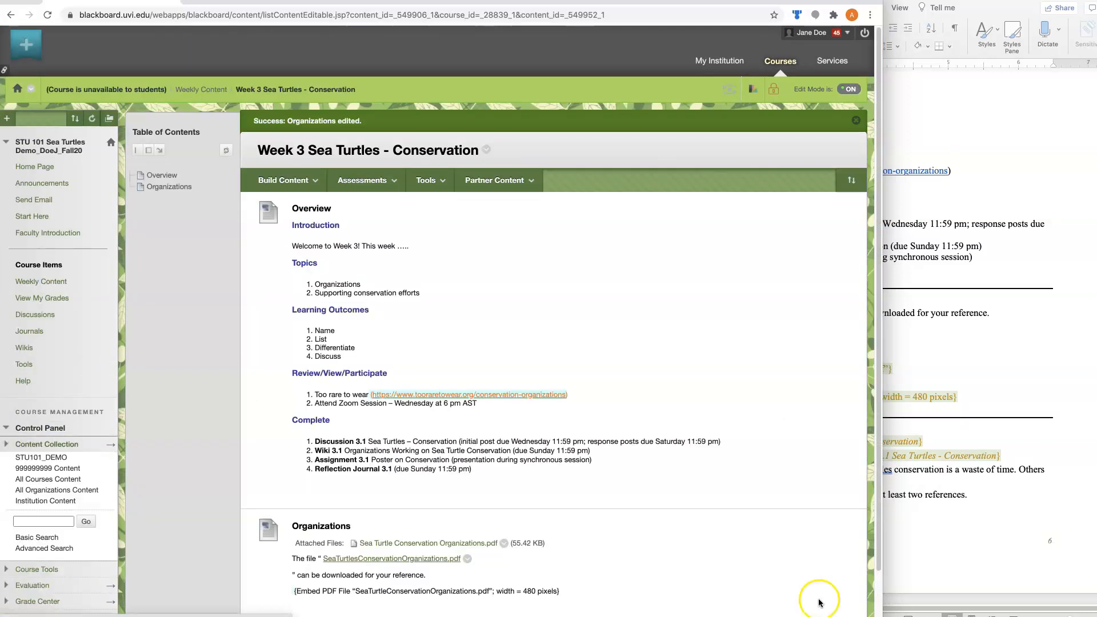
{"action": "scroll", "coordinate": [240, 476], "scroll_direction": "down", "scroll_amount": 2}
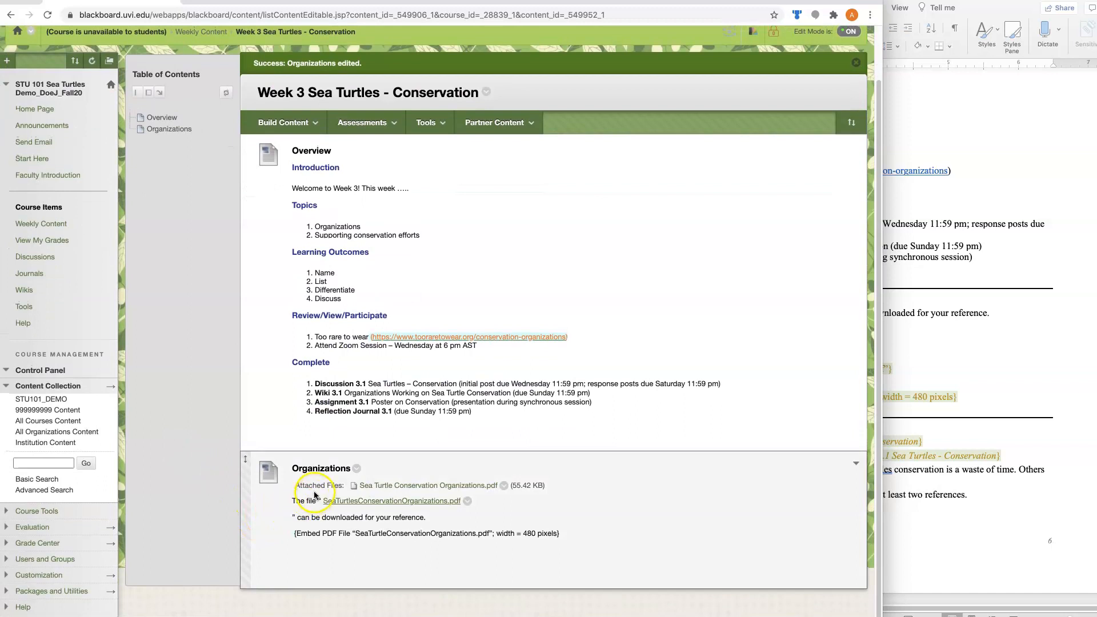
Open the PDF linked in the Organizations item's text to check it, and return to the Week 3 page
{"action": "left_click", "coordinate": [378, 504]}
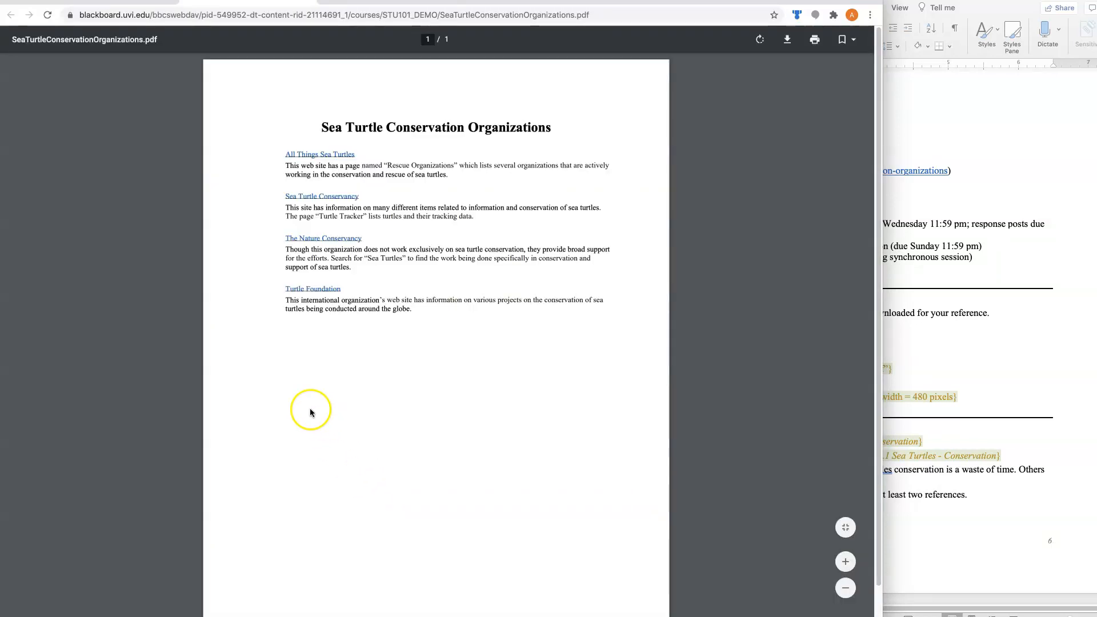
{"action": "left_click", "coordinate": [307, 1]}
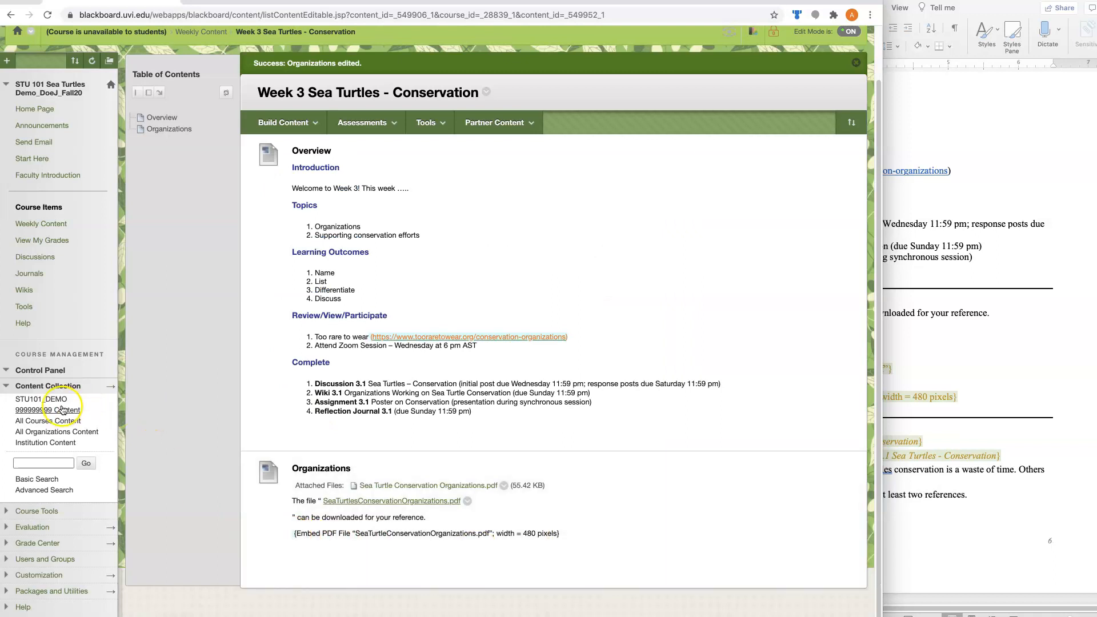
Copy the permanent URL of SeaTurtleConservationOrganizations.pdf from its 360 View in the STU101_DEMO content collection
{"action": "left_click", "coordinate": [48, 400]}
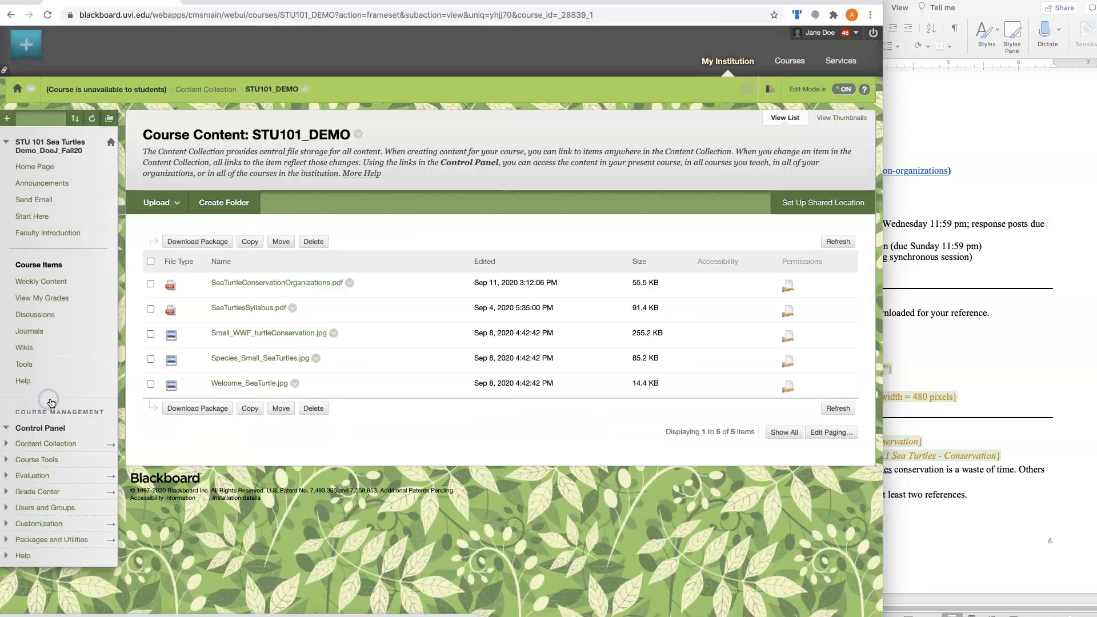
{"action": "left_click", "coordinate": [349, 284]}
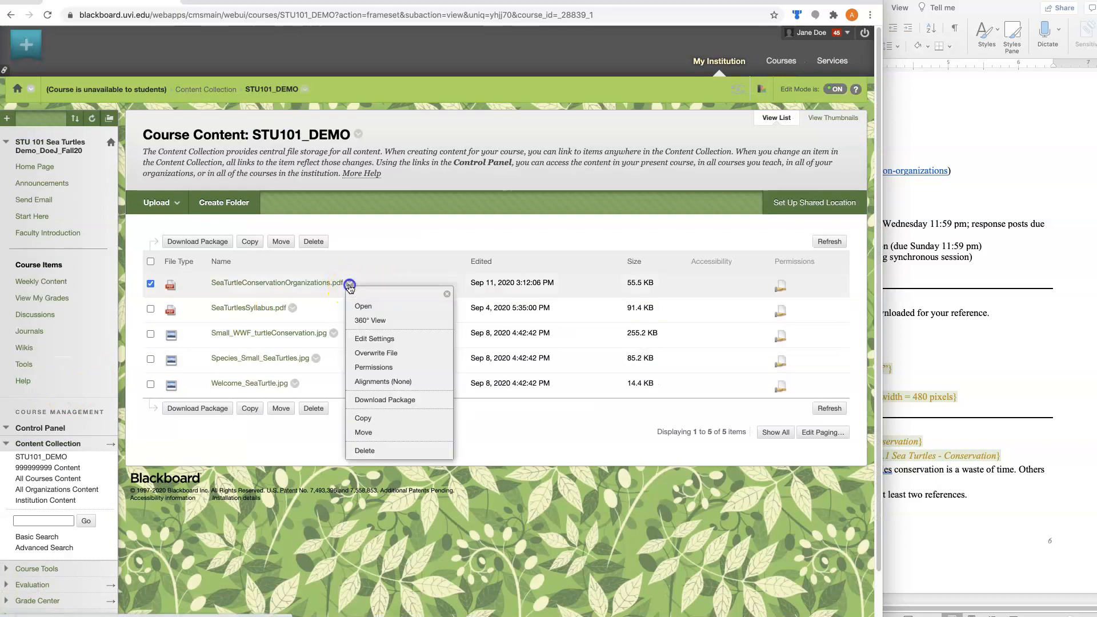
{"action": "left_click", "coordinate": [369, 322]}
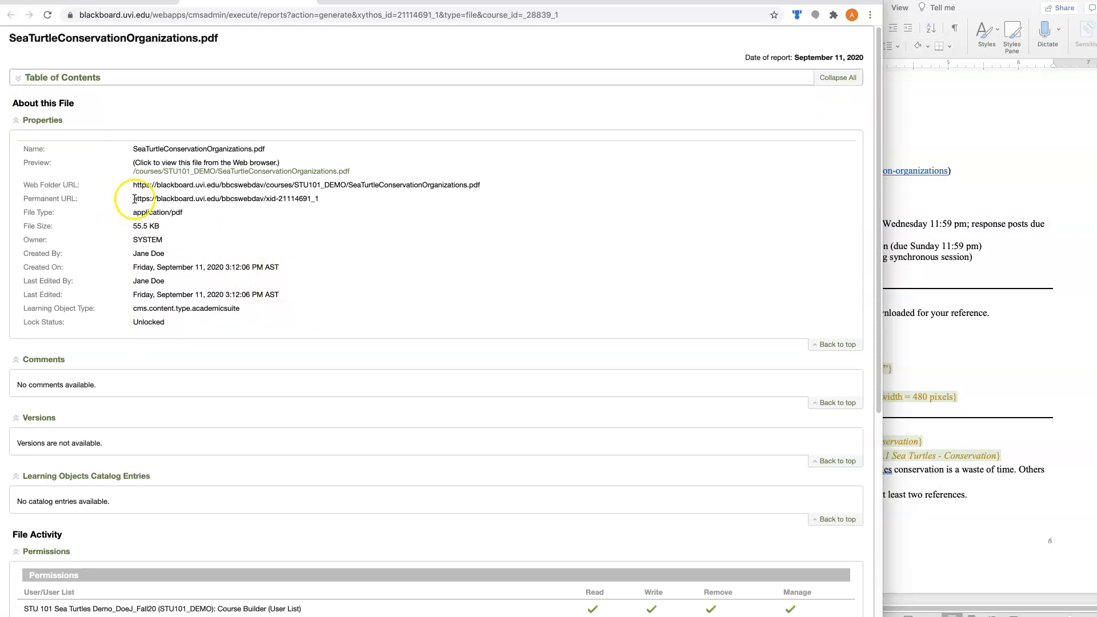
{"action": "left_click_drag", "start_coordinate": [136, 200], "coordinate": [329, 197]}
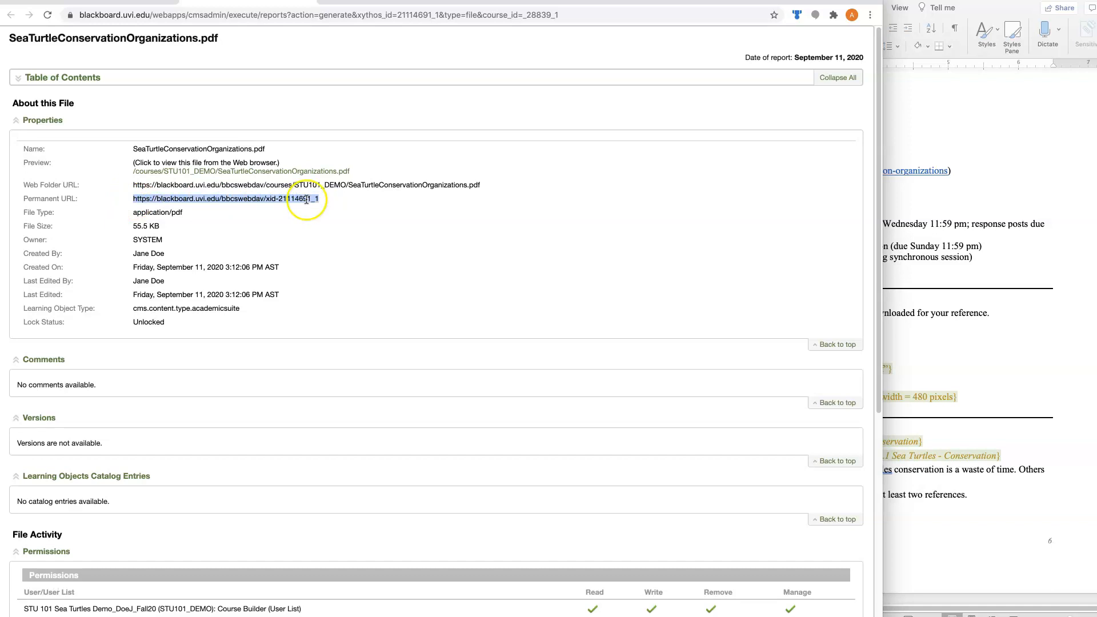
{"action": "right_click", "coordinate": [307, 199]}
{"action": "left_click", "coordinate": [328, 223]}
{"action": "left_click", "coordinate": [86, 2]}
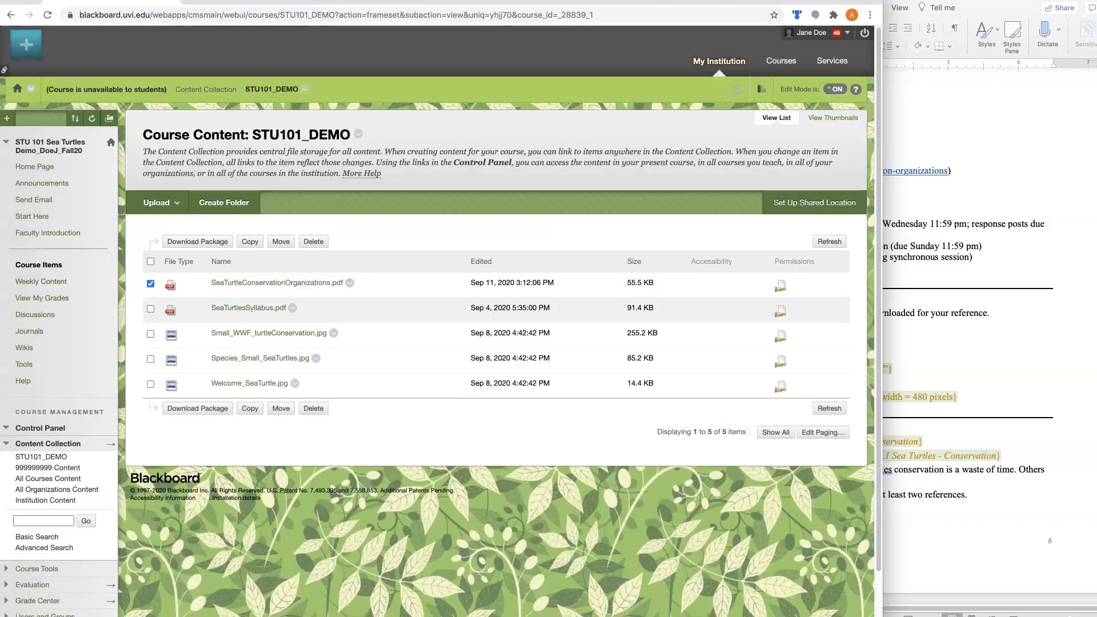
Open the Organizations item in Week 3 Sea Turtles - Conservation of the Weekly Content for editing
{"action": "left_click", "coordinate": [29, 283]}
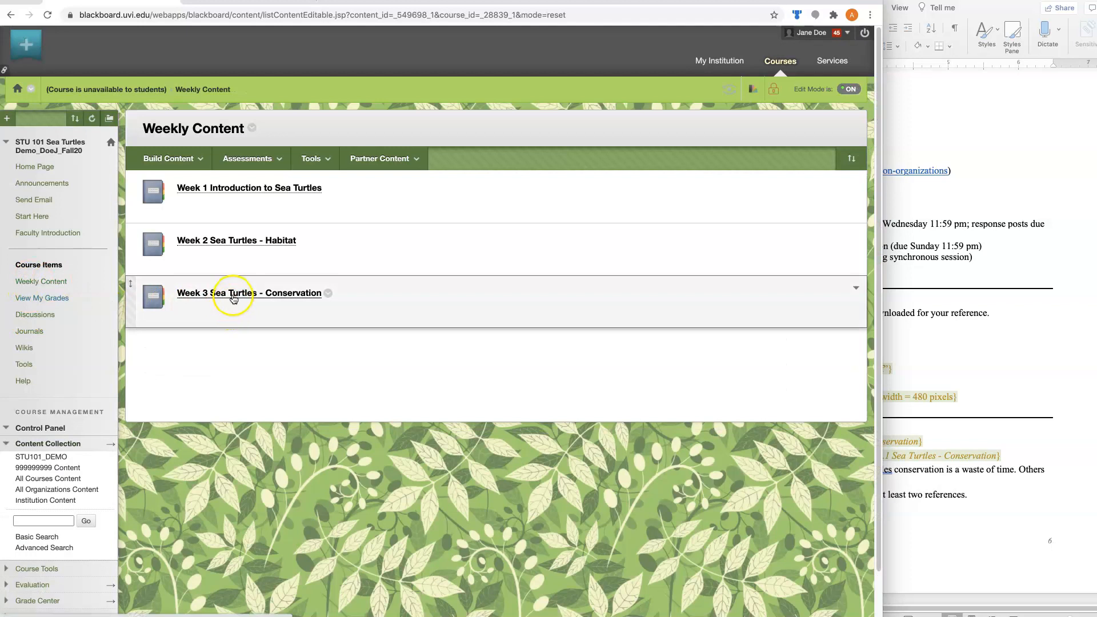
{"action": "left_click", "coordinate": [233, 297]}
{"action": "scroll", "coordinate": [262, 440], "scroll_direction": "down", "scroll_amount": 2}
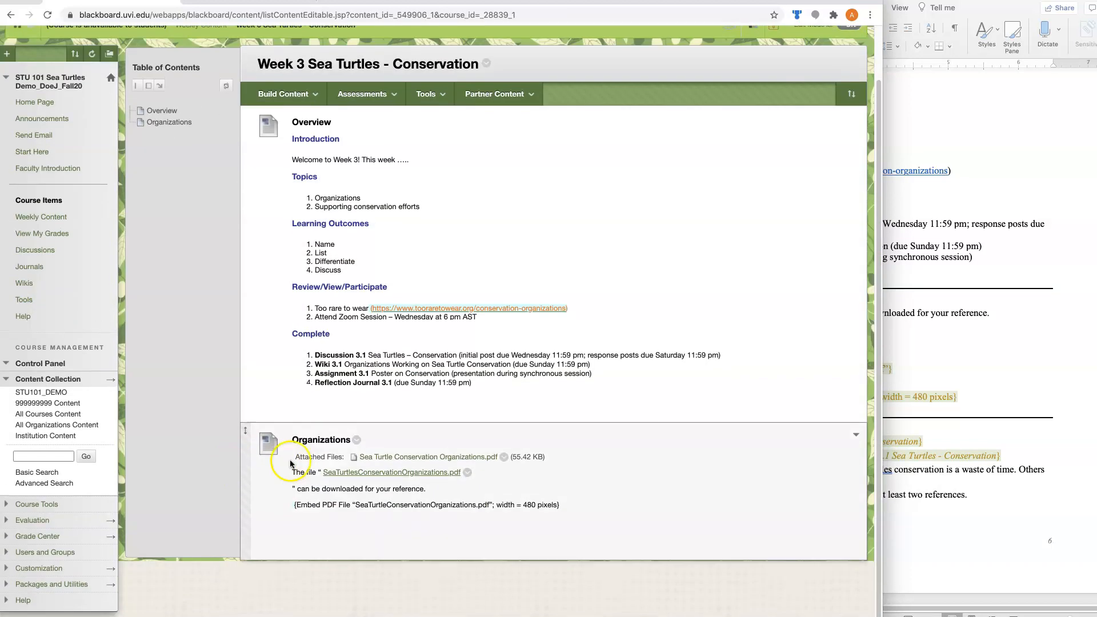
{"action": "left_click", "coordinate": [356, 446]}
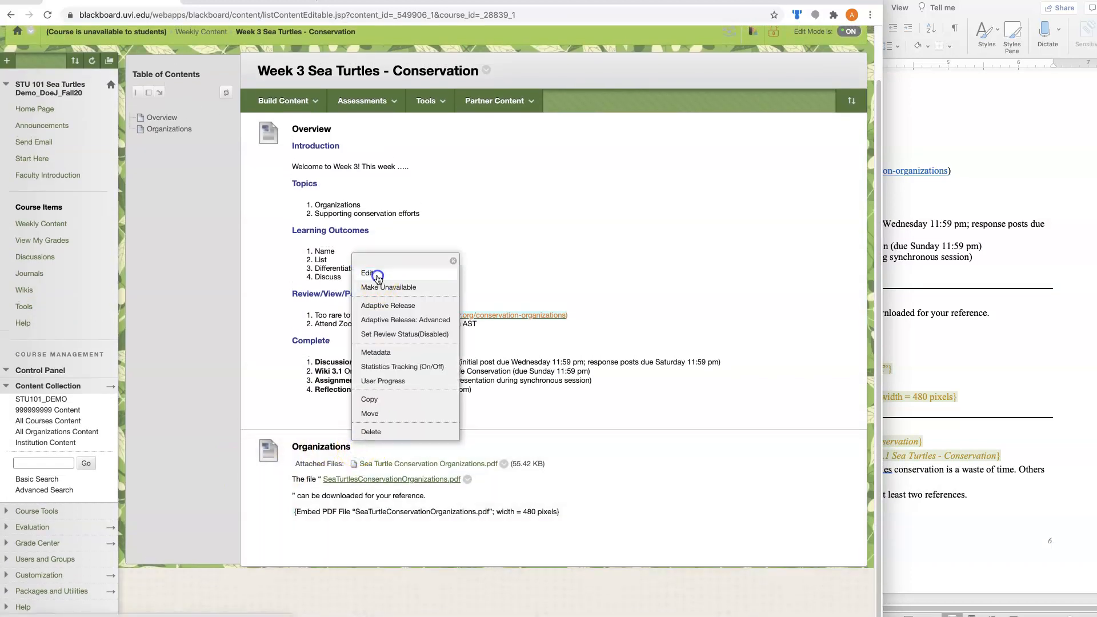
{"action": "left_click", "coordinate": [371, 268]}
Add an empty line above the "{Embed PDF File ...}" placeholder and place the cursor on it
{"action": "left_click", "coordinate": [476, 348]}
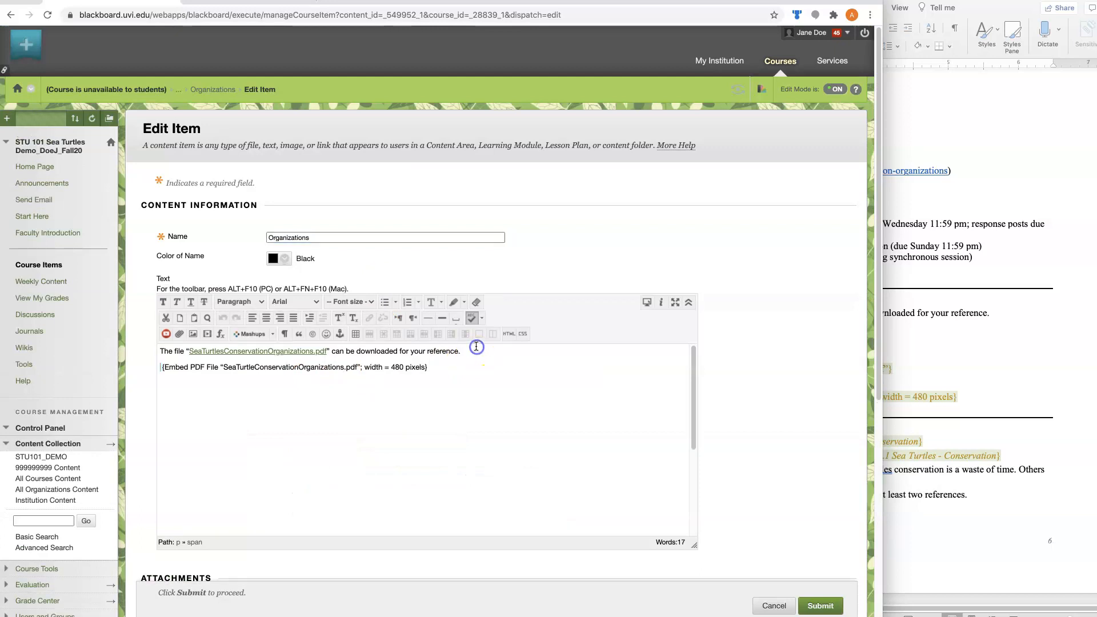
{"action": "key", "text": "Return"}
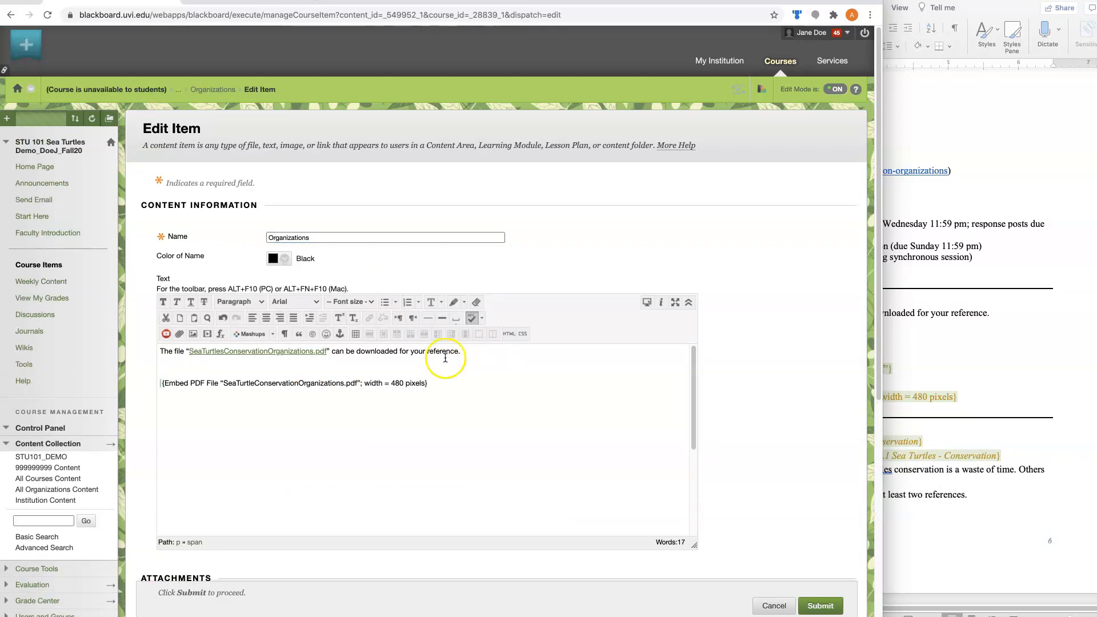
{"action": "left_click", "coordinate": [164, 363]}
{"action": "left_click", "coordinate": [169, 375]}
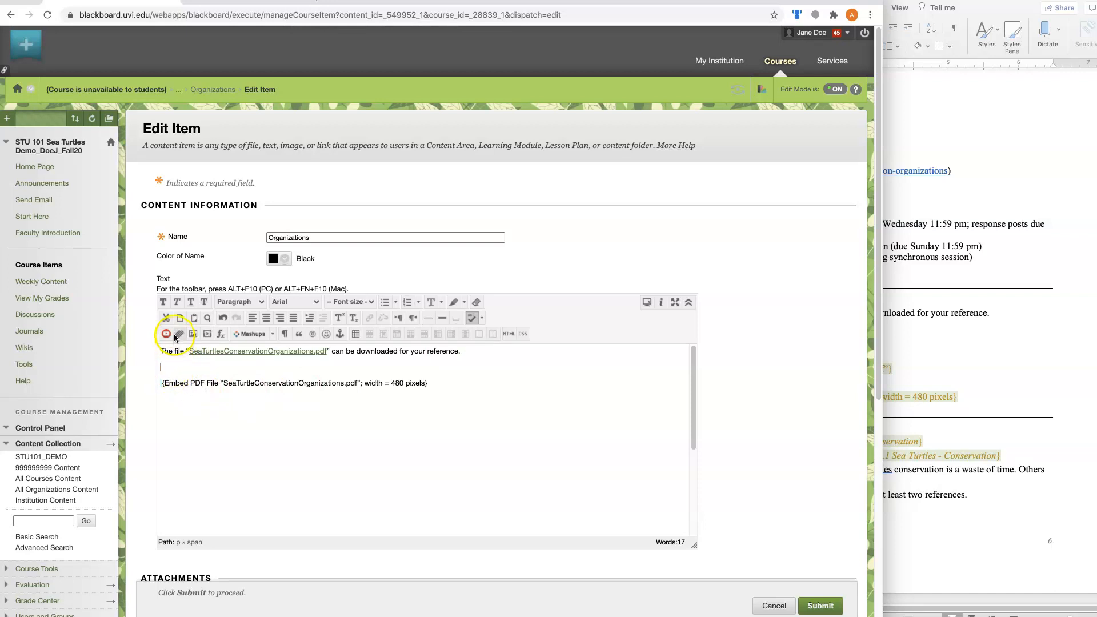
Set up embedded media at the empty line with the copied permanent URL as its source and Iframe as its type
{"action": "left_click", "coordinate": [208, 335]}
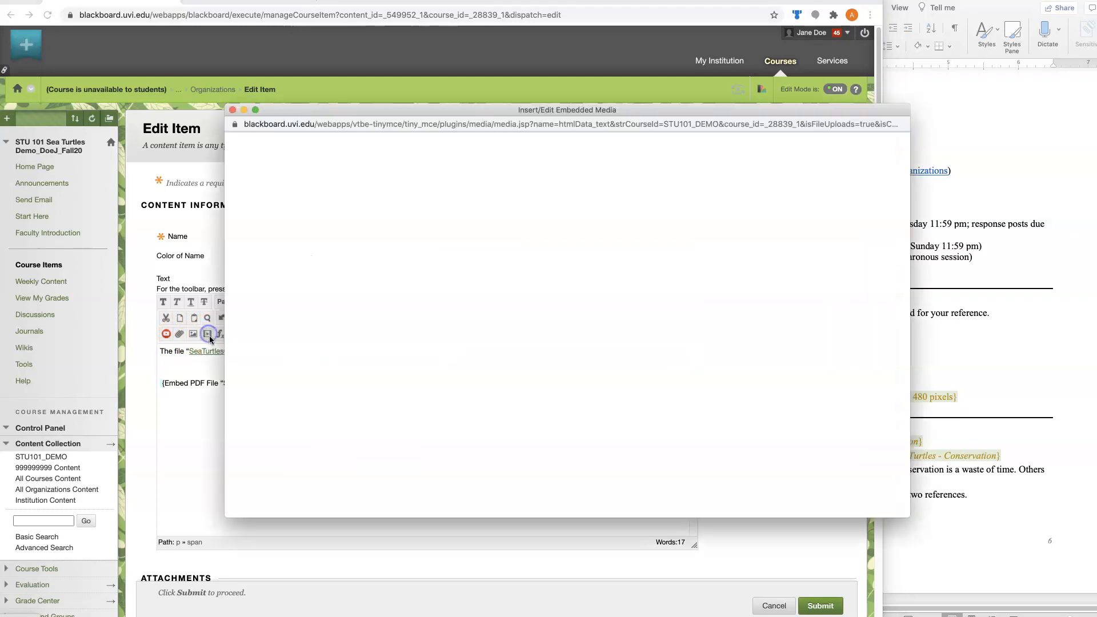
{"action": "left_click_drag", "start_coordinate": [482, 109], "coordinate": [359, 94]}
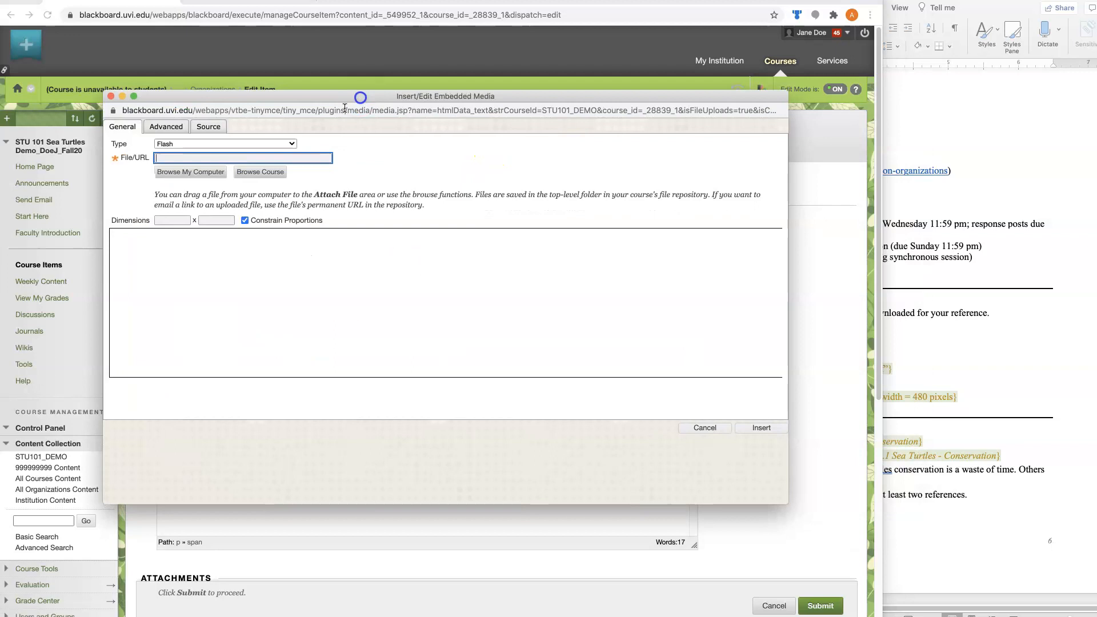
{"action": "left_click", "coordinate": [181, 158]}
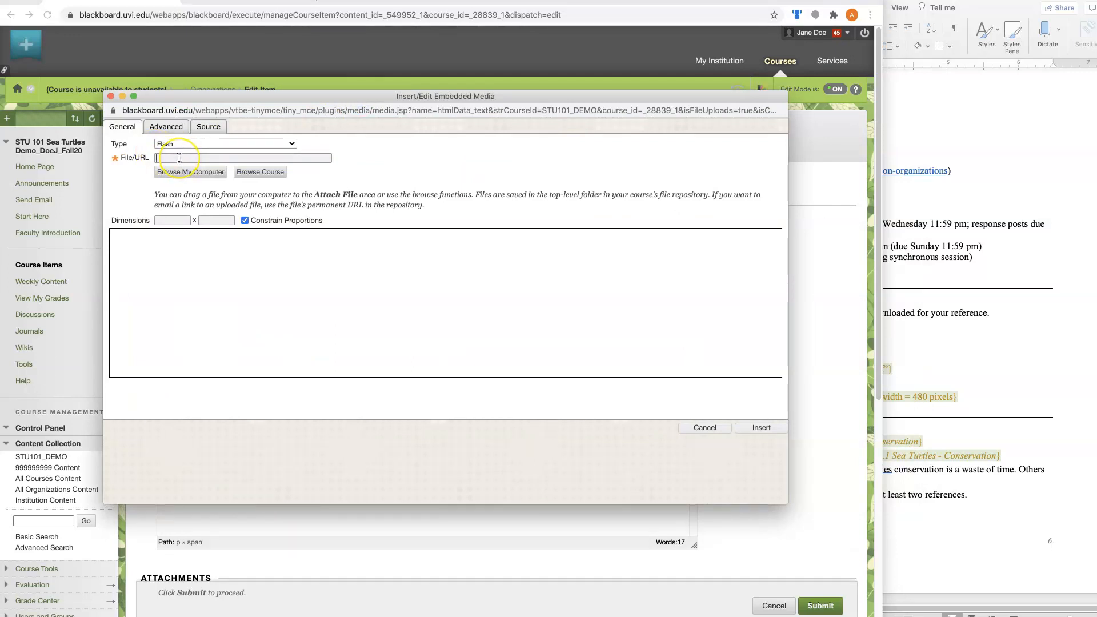
{"action": "key", "text": "super+v"}
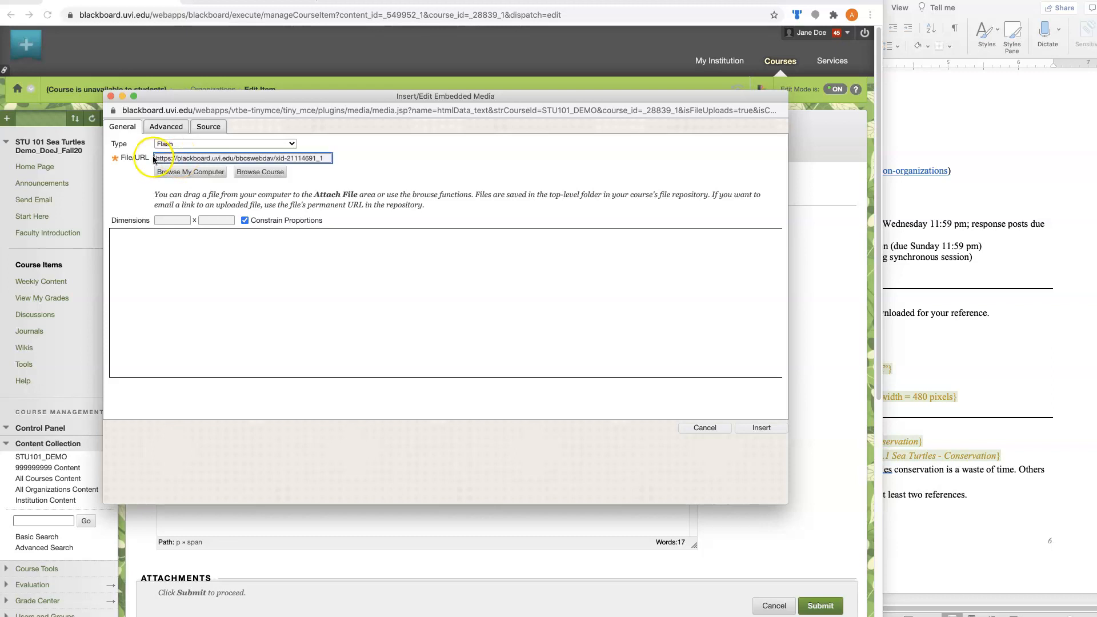
{"action": "left_click", "coordinate": [434, 170]}
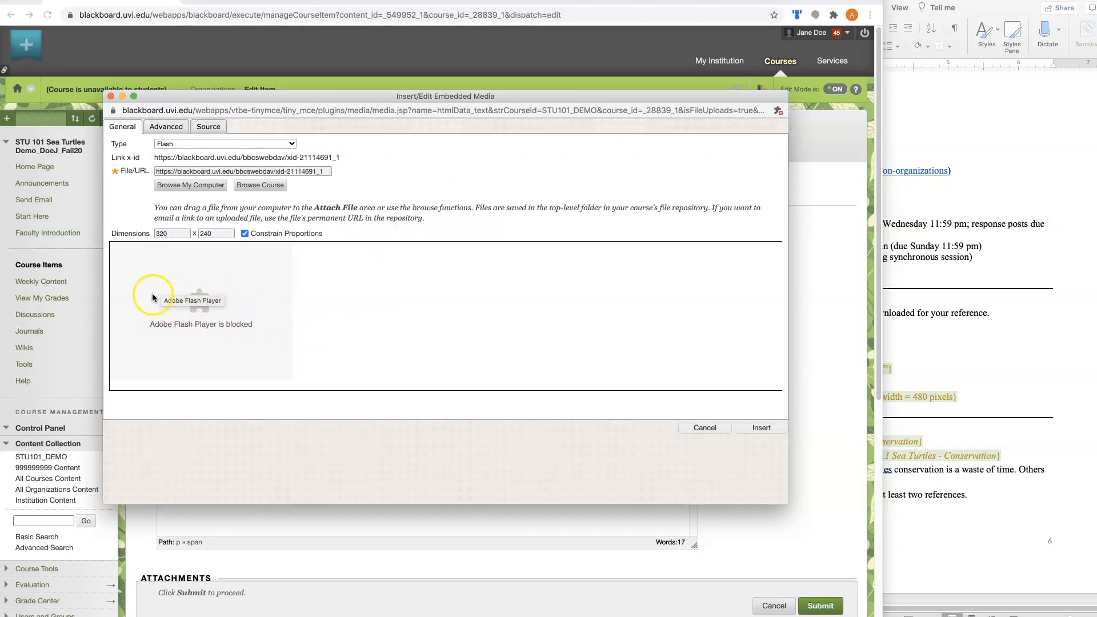
{"action": "left_click", "coordinate": [291, 145]}
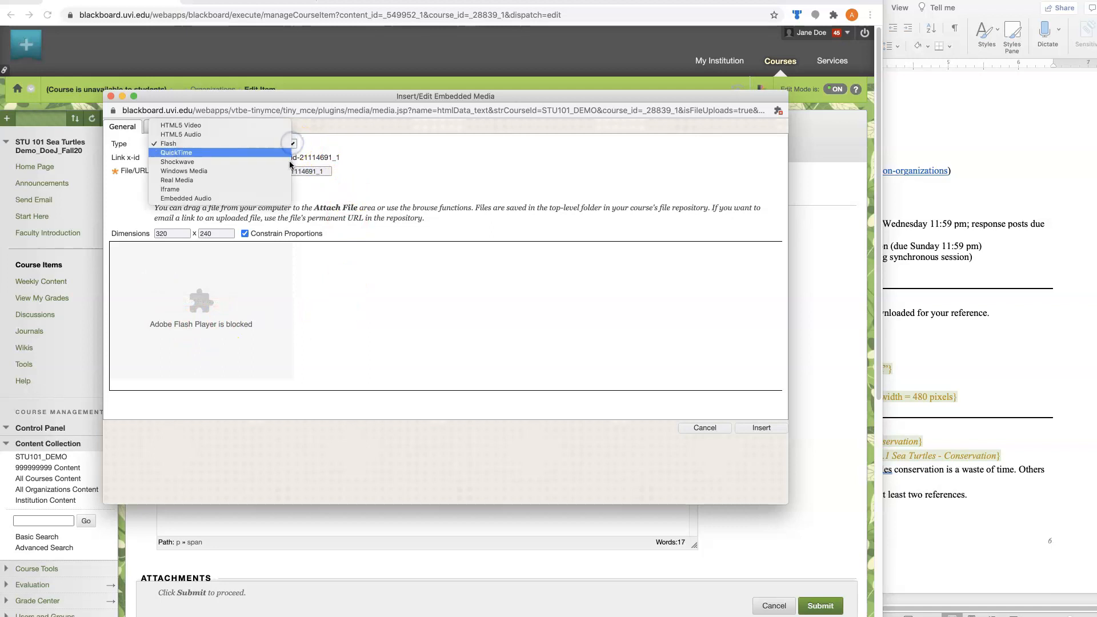
{"action": "left_click", "coordinate": [289, 188]}
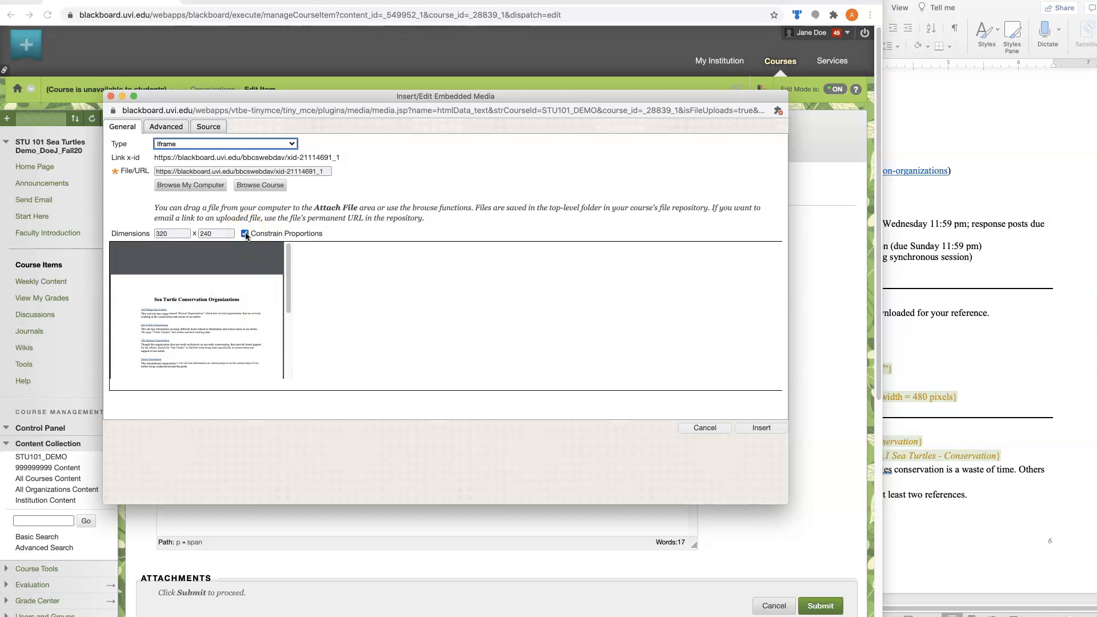
Set the embedded PDF's width to 480 with proportions constrained, and insert it into the item's body
{"action": "left_click", "coordinate": [139, 232]}
{"action": "type", "text": "480"}
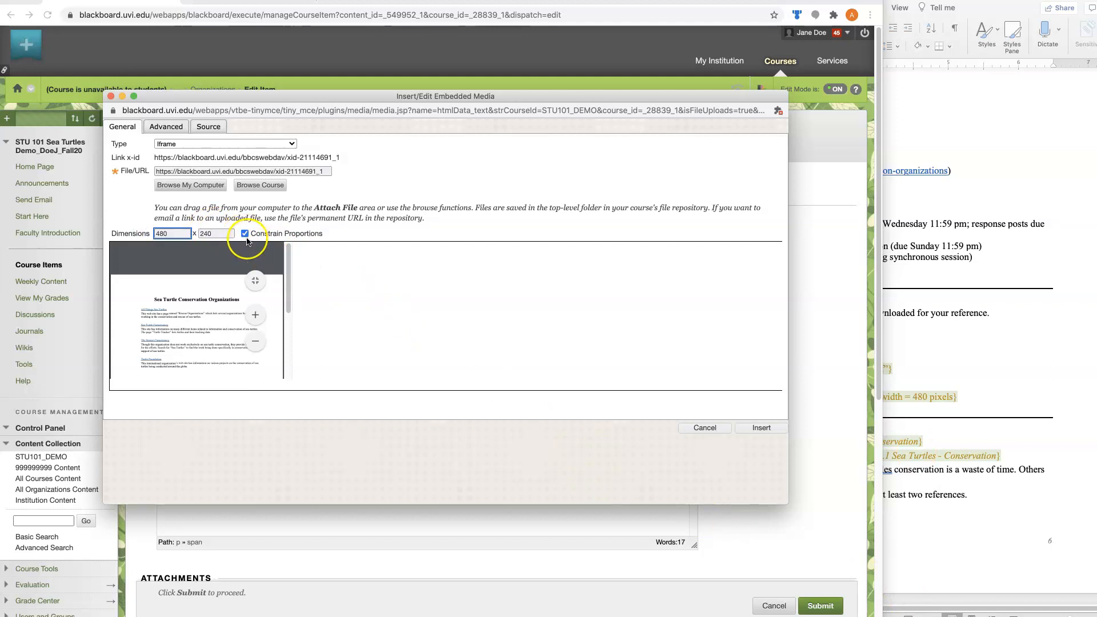
{"action": "left_click", "coordinate": [420, 234]}
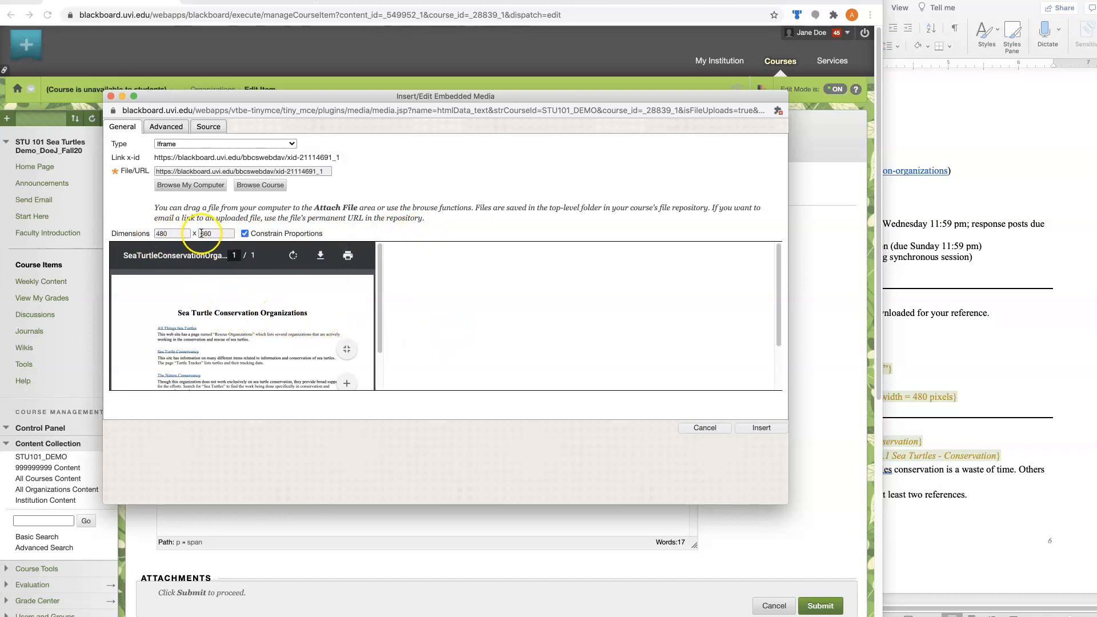
{"action": "left_click", "coordinate": [753, 428]}
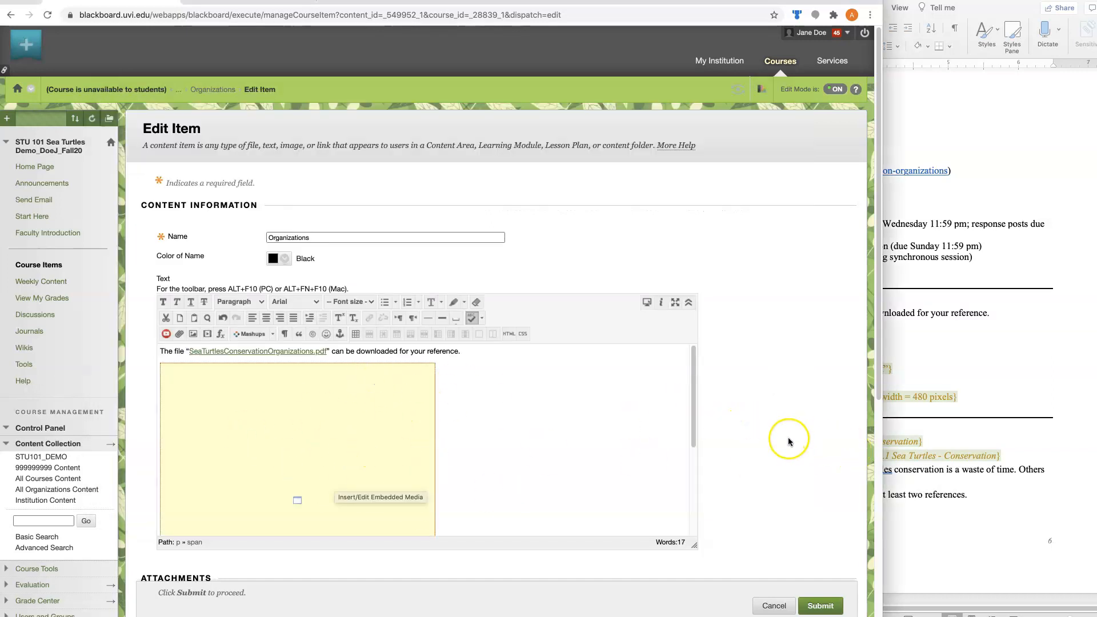
Delete the "{Embed PDF File ...}" placeholder below the embedded media and submit the item
{"action": "scroll", "coordinate": [787, 437], "scroll_direction": "down", "scroll_amount": 5}
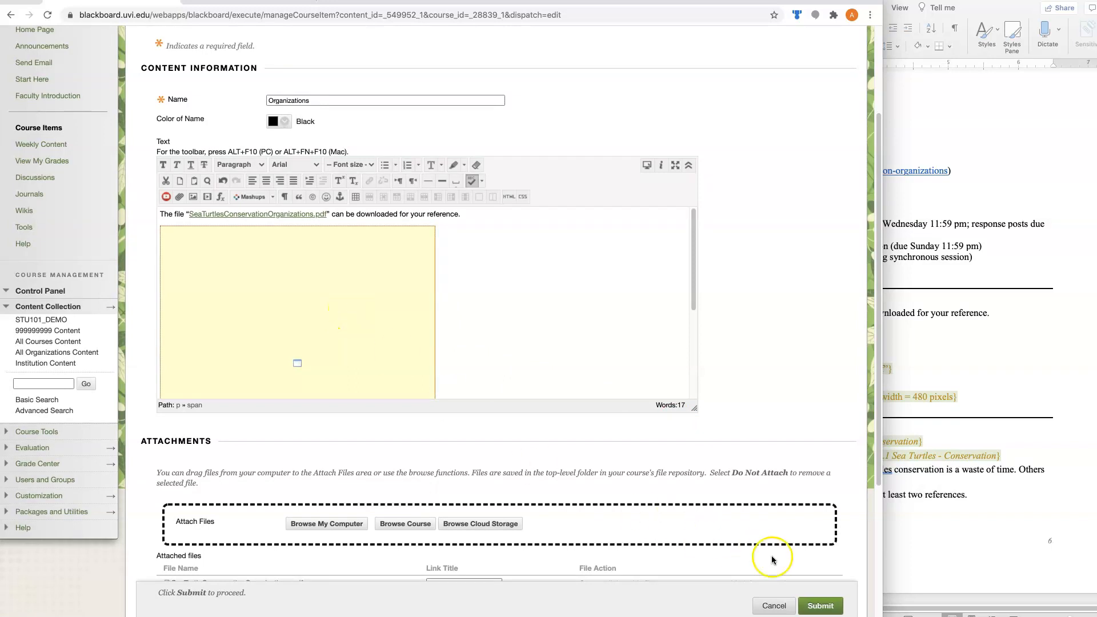
{"action": "scroll", "coordinate": [562, 360], "scroll_direction": "down", "scroll_amount": 3}
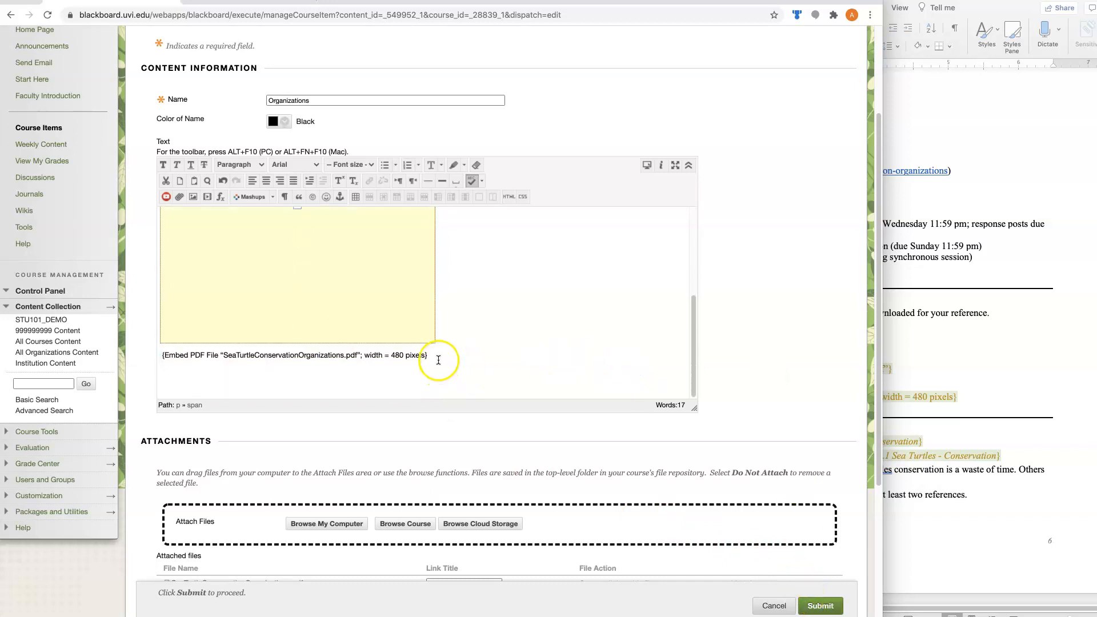
{"action": "left_click_drag", "start_coordinate": [438, 358], "coordinate": [152, 350]}
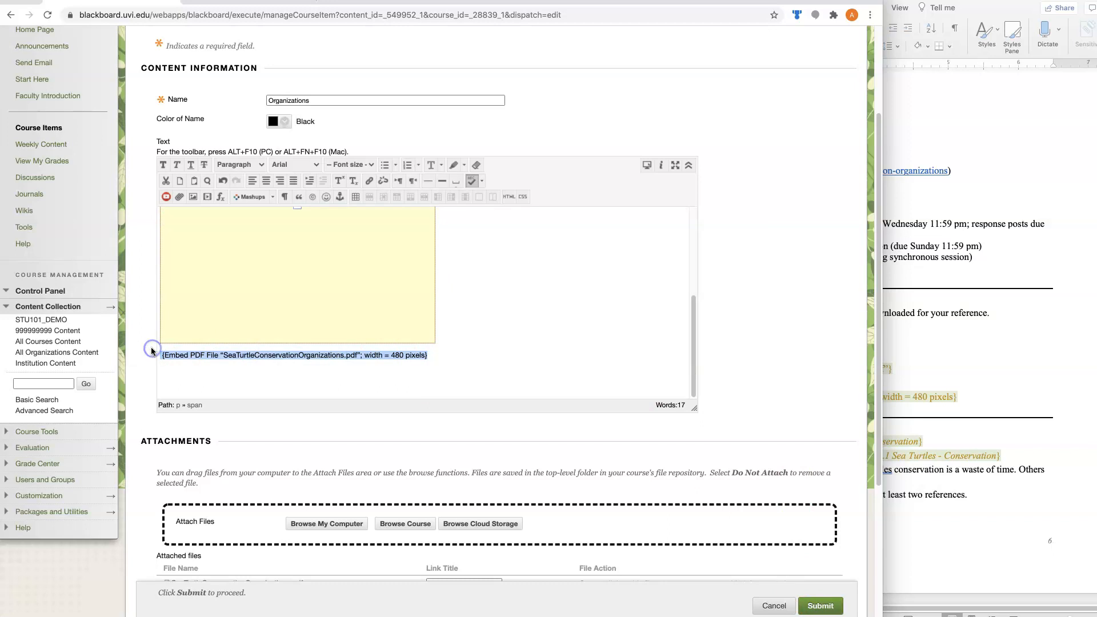
{"action": "key", "text": "BackSpace"}
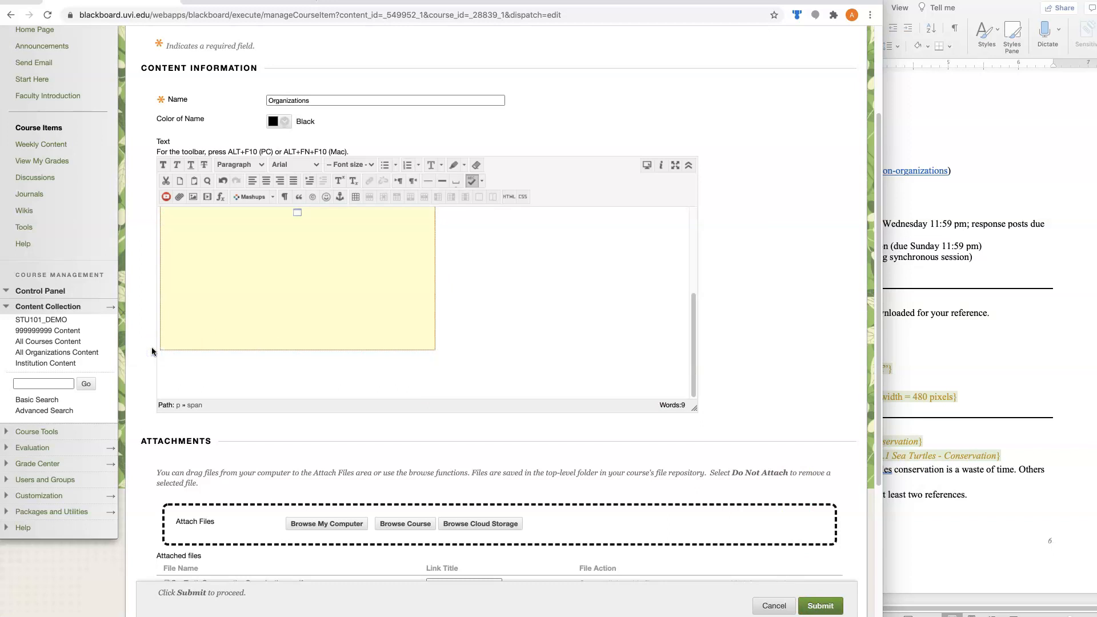
{"action": "left_click", "coordinate": [820, 605]}
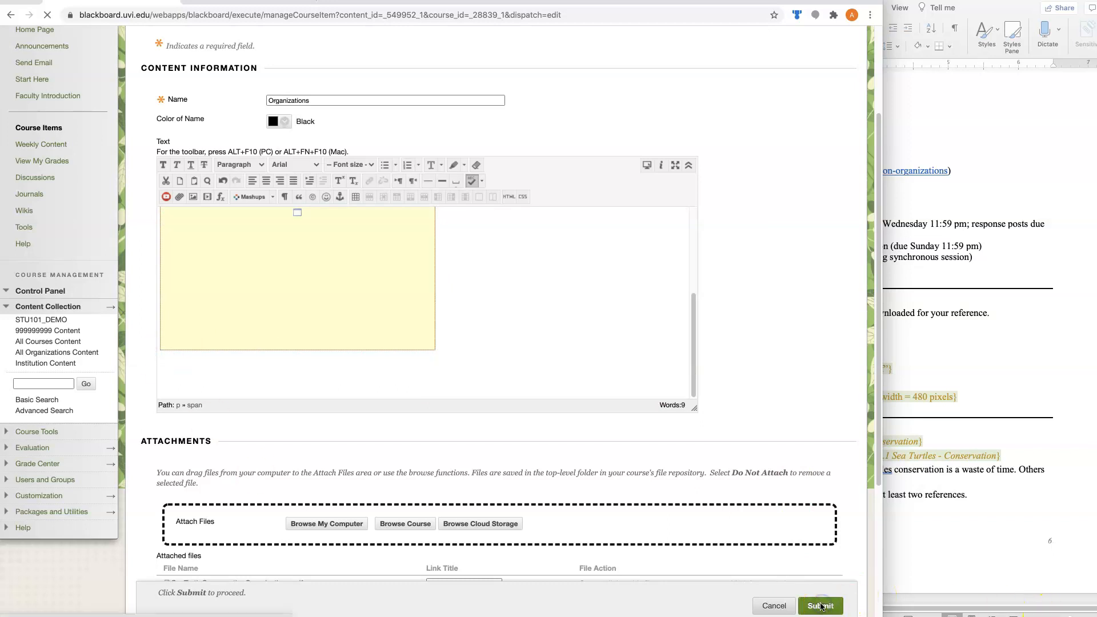
Check the embedded PDF on the Week 3 page, and view the Organizations item in Student Preview
{"action": "scroll", "coordinate": [743, 434], "scroll_direction": "down", "scroll_amount": 5}
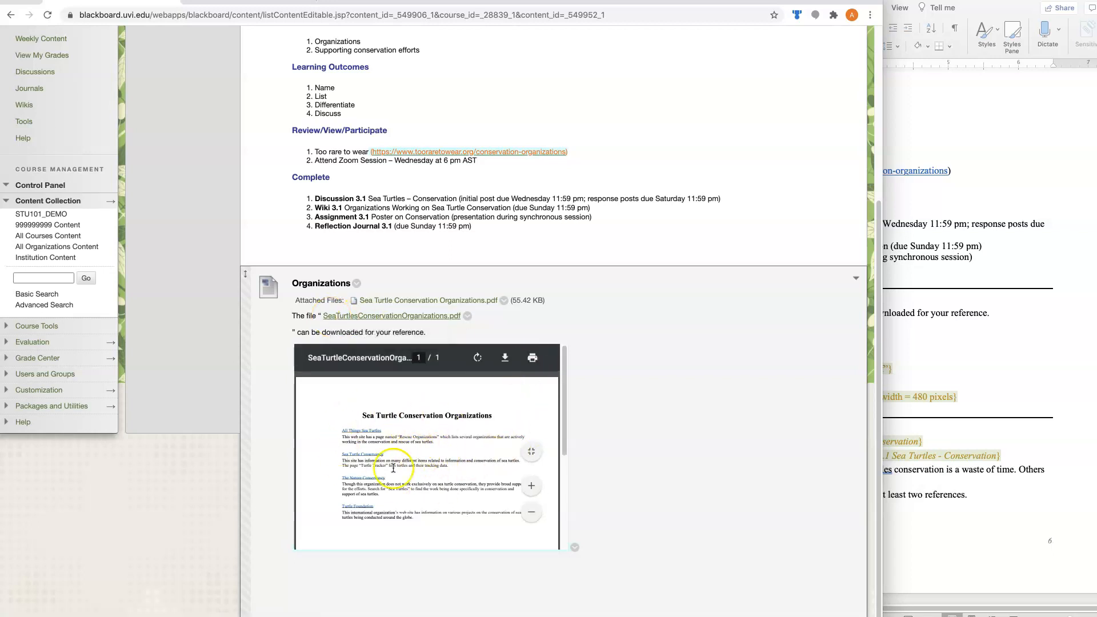
{"action": "scroll", "coordinate": [711, 426], "scroll_direction": "up", "scroll_amount": 5}
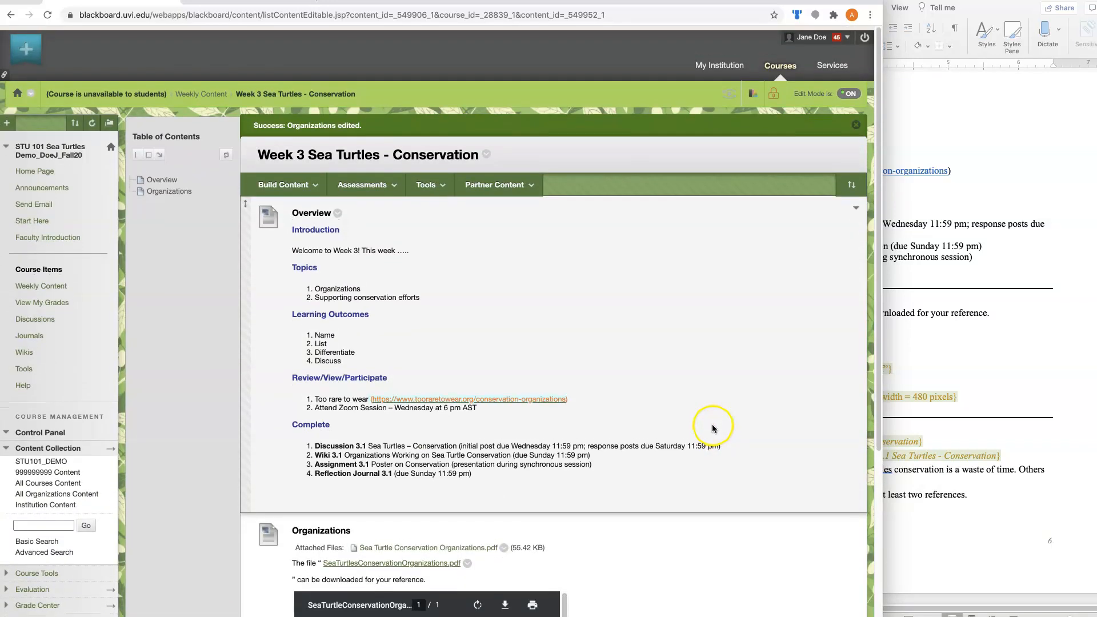
{"action": "left_click", "coordinate": [732, 90]}
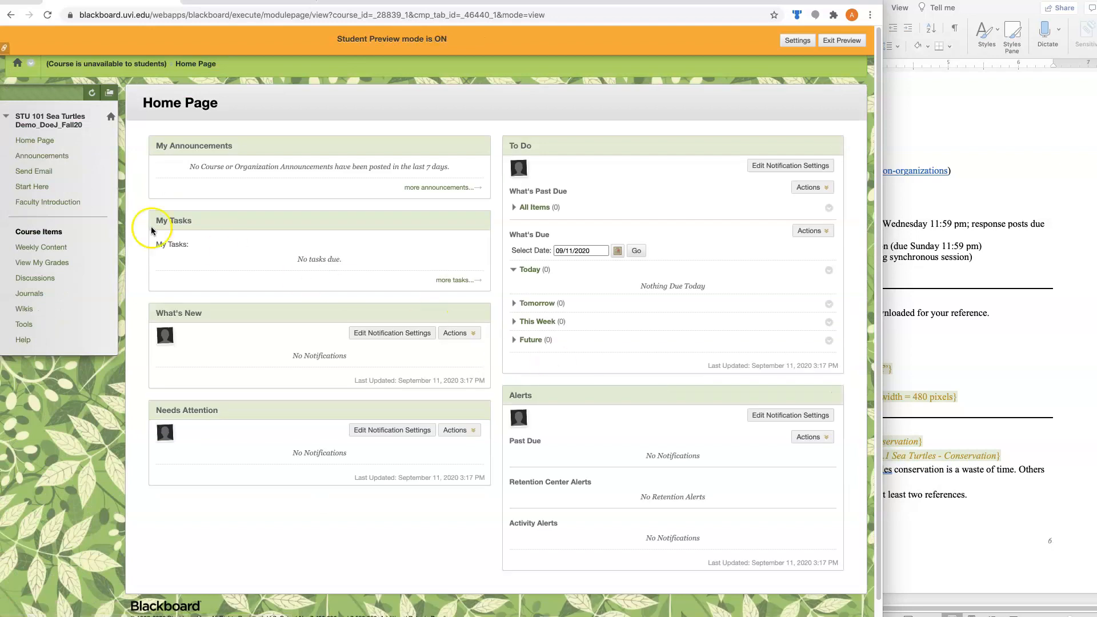
{"action": "left_click", "coordinate": [26, 252]}
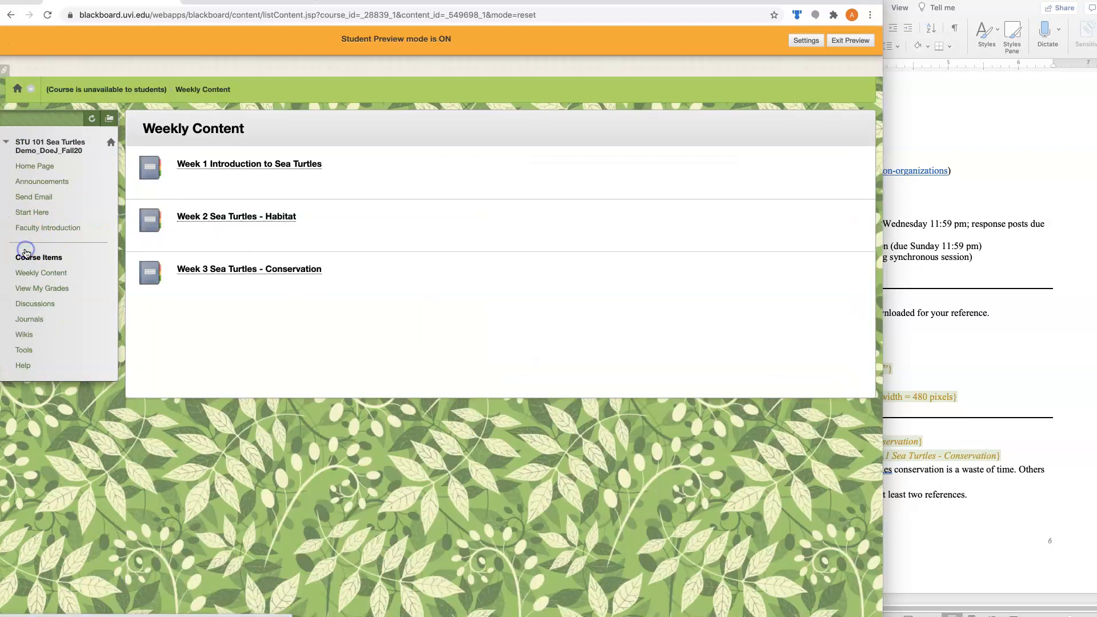
{"action": "left_click", "coordinate": [218, 245]}
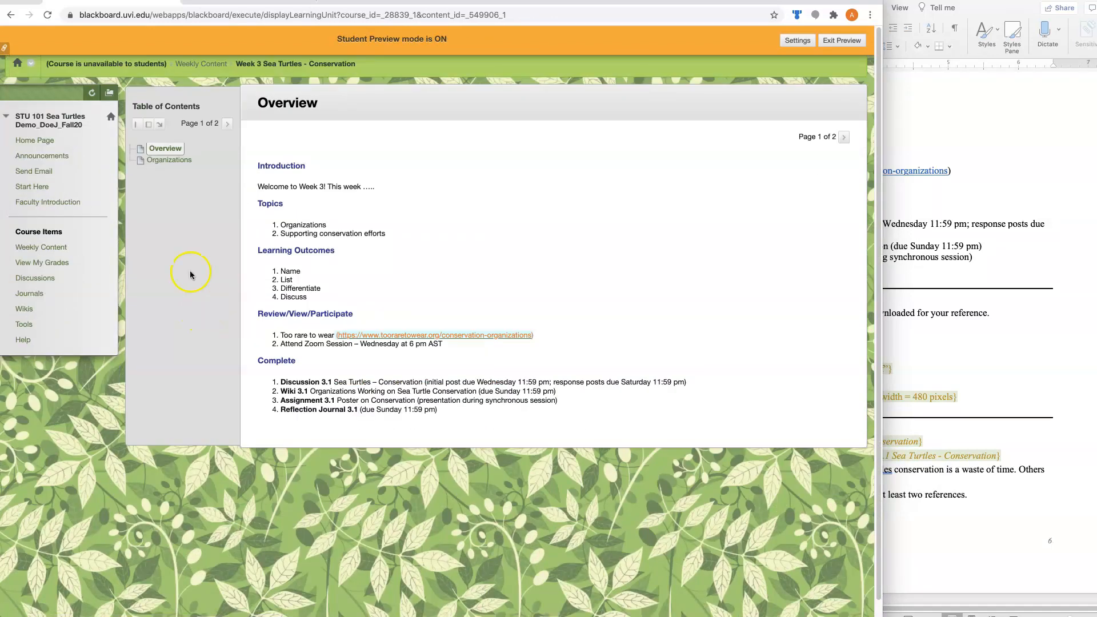
{"action": "left_click", "coordinate": [170, 161]}
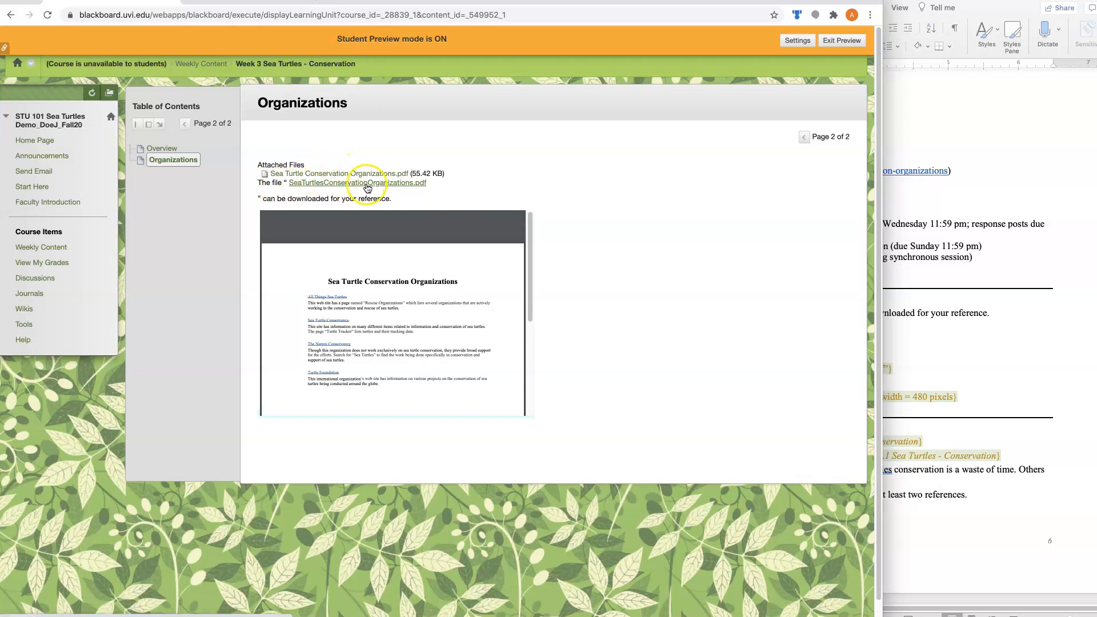
{"action": "scroll", "coordinate": [387, 324], "scroll_direction": "down", "scroll_amount": 4}
{"action": "scroll", "coordinate": [388, 323], "scroll_direction": "up", "scroll_amount": 4}
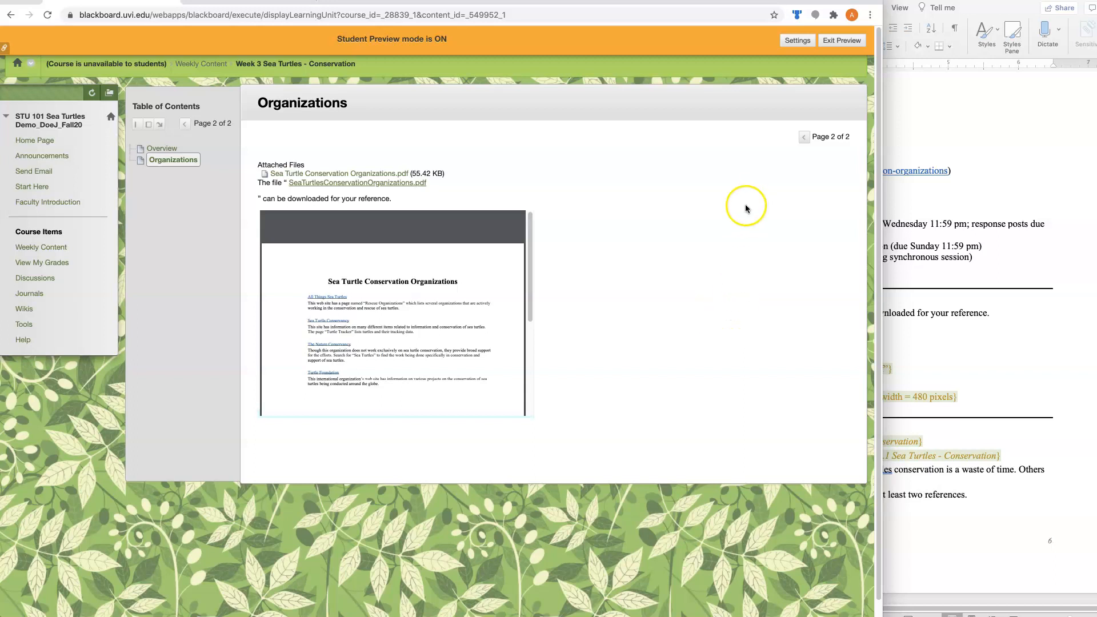
Exit Student Preview and open the Organizations item of Week 3 Sea Turtles - Conservation for editing
{"action": "left_click", "coordinate": [840, 40]}
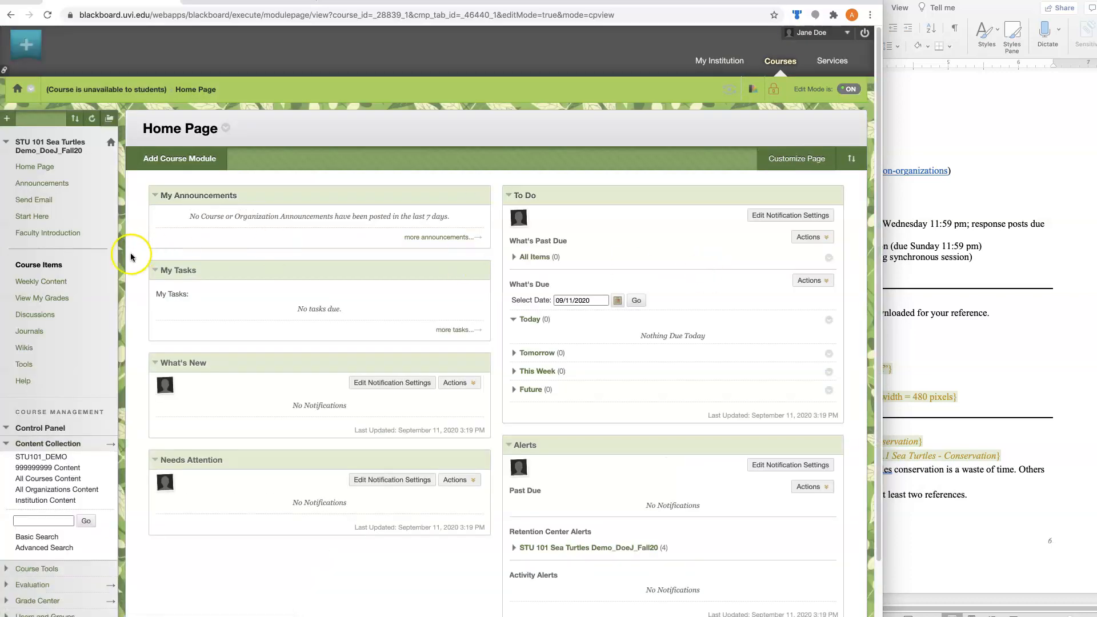
{"action": "left_click", "coordinate": [34, 281]}
{"action": "left_click", "coordinate": [228, 299]}
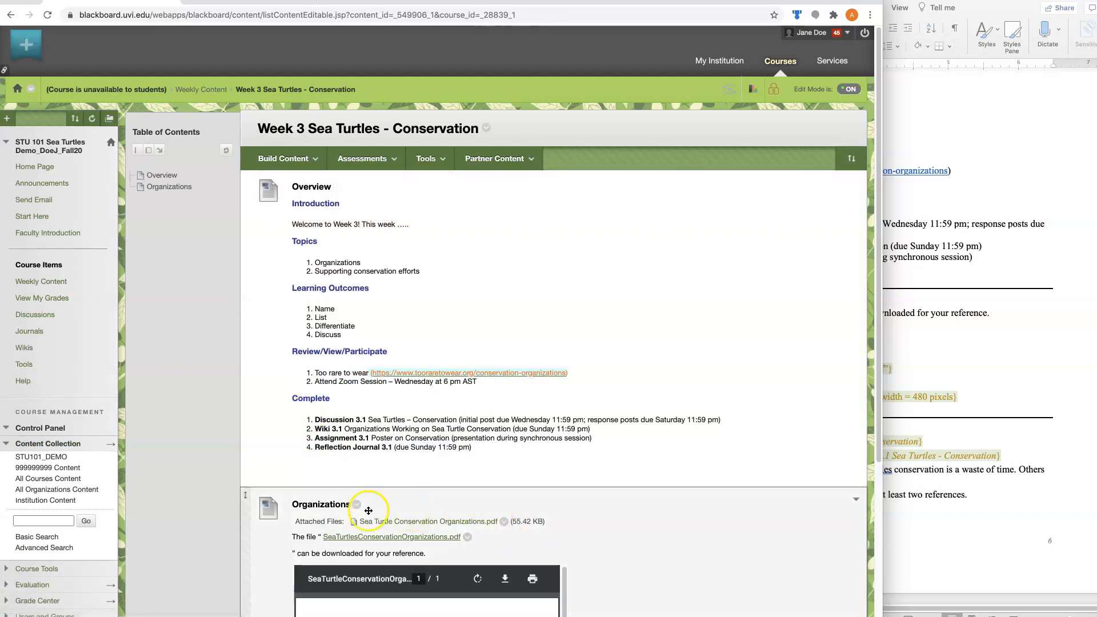
{"action": "left_click", "coordinate": [358, 507]}
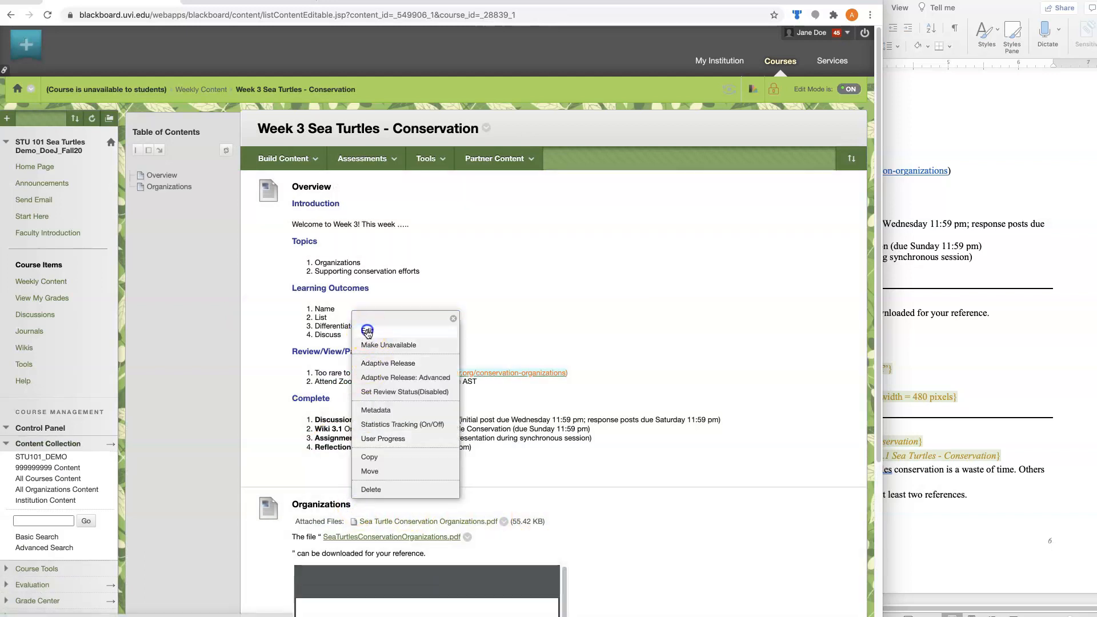
{"action": "left_click", "coordinate": [370, 331]}
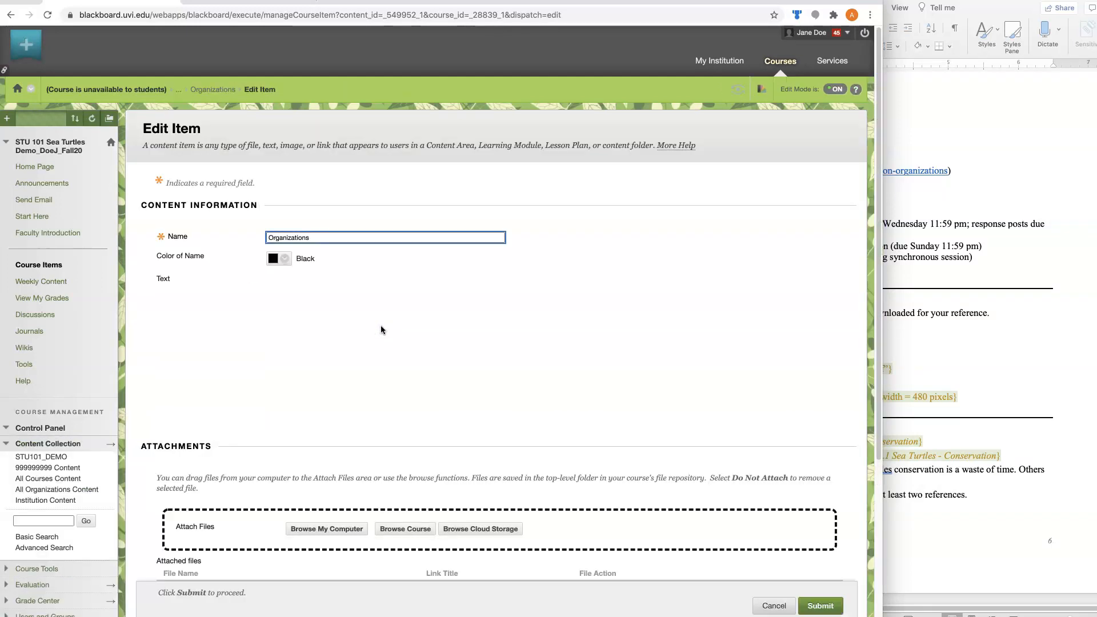
Remove the quotation marks around the SeaTurtlesConservationOrganizations.pdf link and the text "can be downloaded for your reference." after it
{"action": "left_click", "coordinate": [184, 343]}
{"action": "key", "text": "BackSpace"}
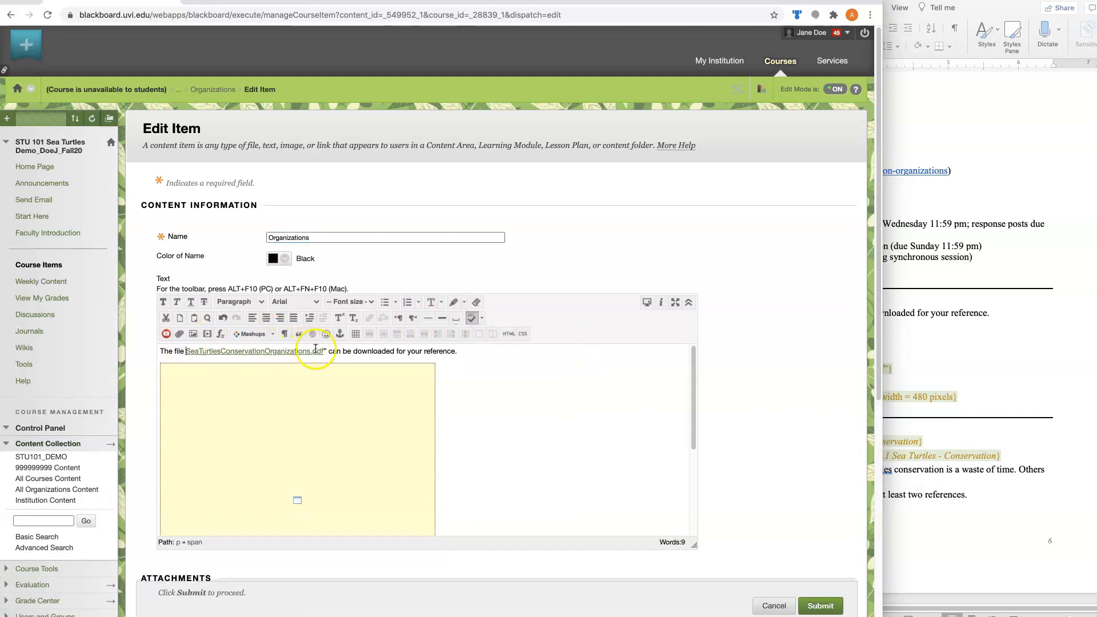
{"action": "left_click", "coordinate": [324, 351]}
{"action": "key", "text": "Delete"}
{"action": "left_click_drag", "start_coordinate": [347, 354], "coordinate": [467, 349]}
Replace the words before the PDF link with "Please download the file containing information on organizations working on sea turtle conservation efforts:" and submit the item
{"action": "type", "text": "Please download t"}
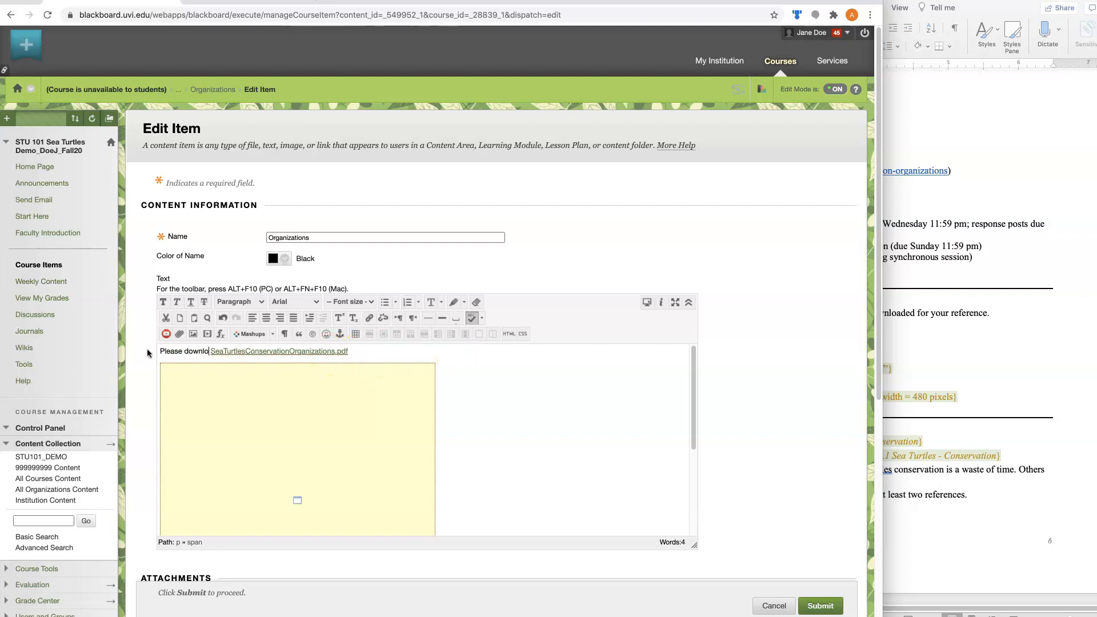
{"action": "type", "text": "containing information on organizations working on sea turtle conservation efforts:"}
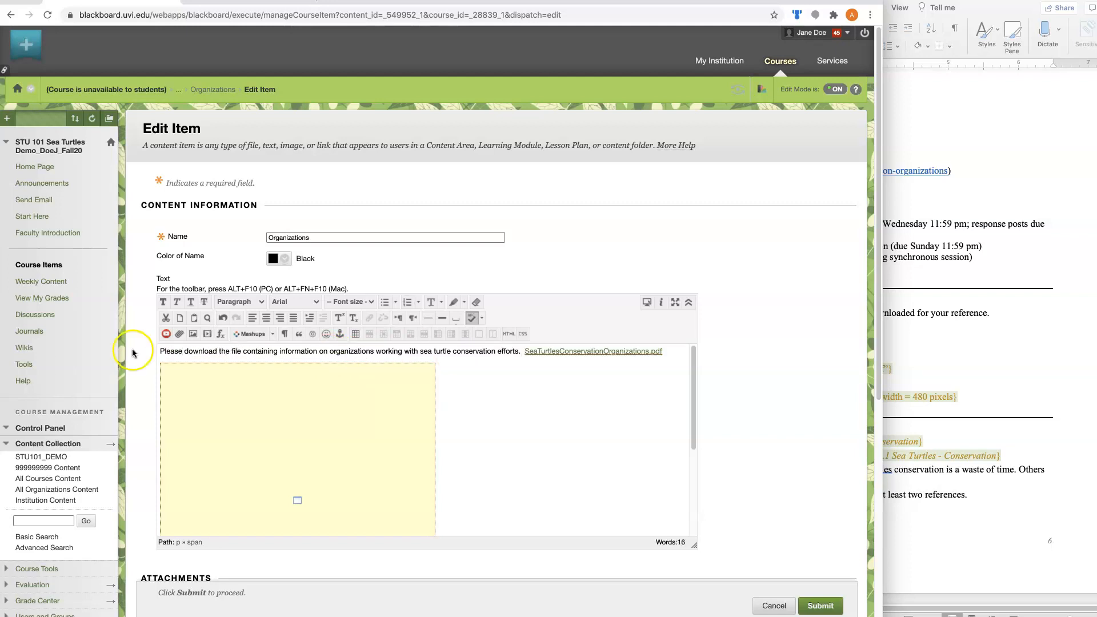
{"action": "left_click", "coordinate": [805, 606]}
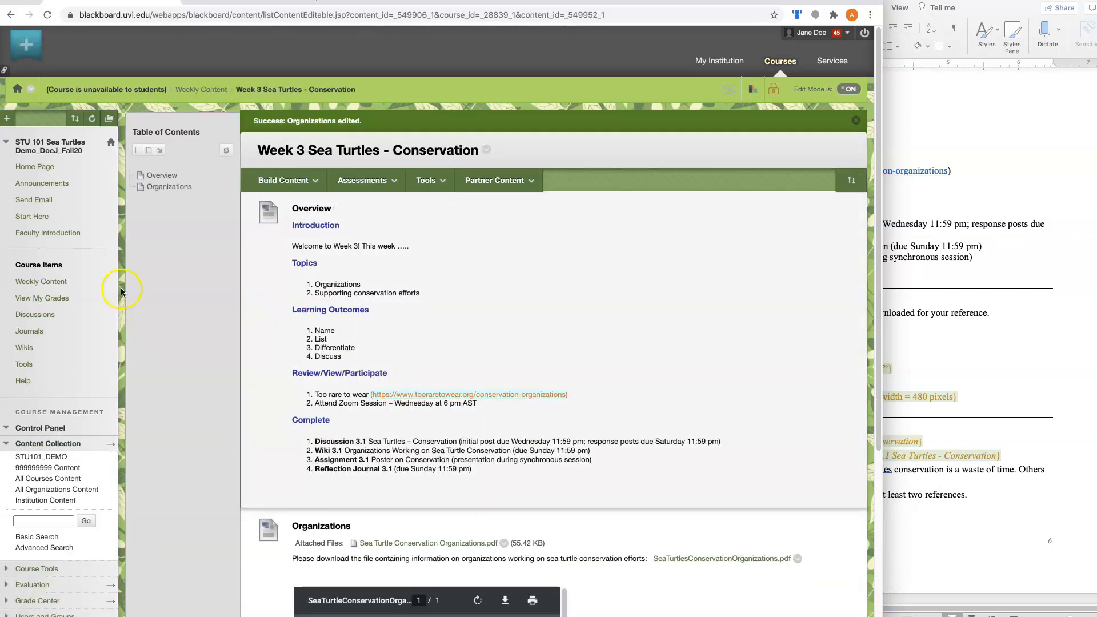
View the Week 3 Organizations item in Student Preview to check the reworded download sentence and link
{"action": "left_click", "coordinate": [724, 90]}
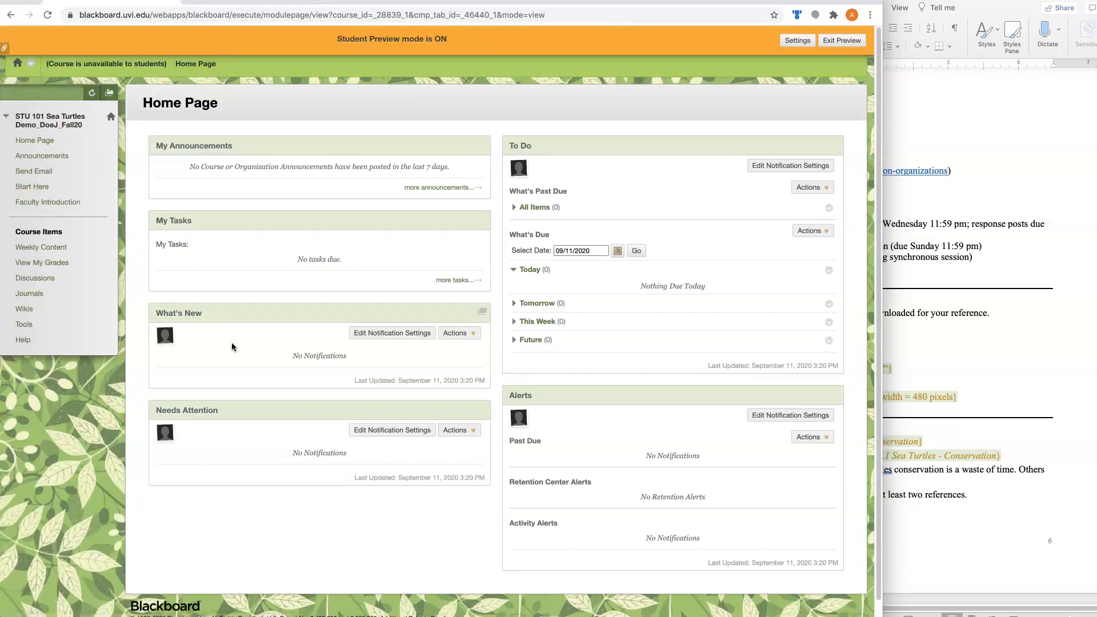
{"action": "left_click", "coordinate": [14, 248]}
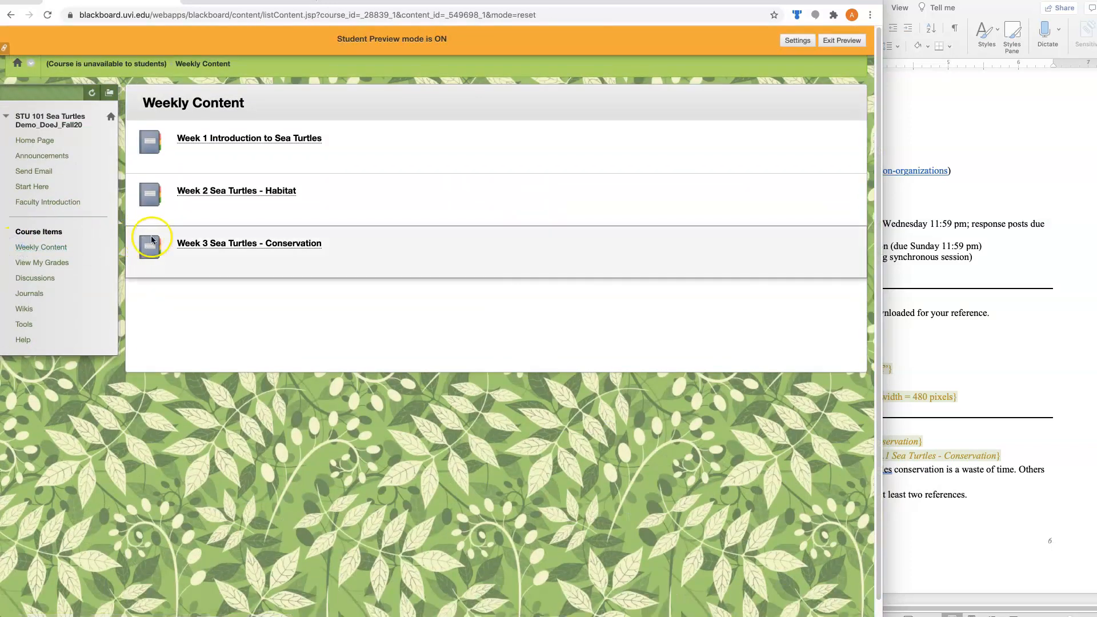
{"action": "left_click", "coordinate": [184, 244]}
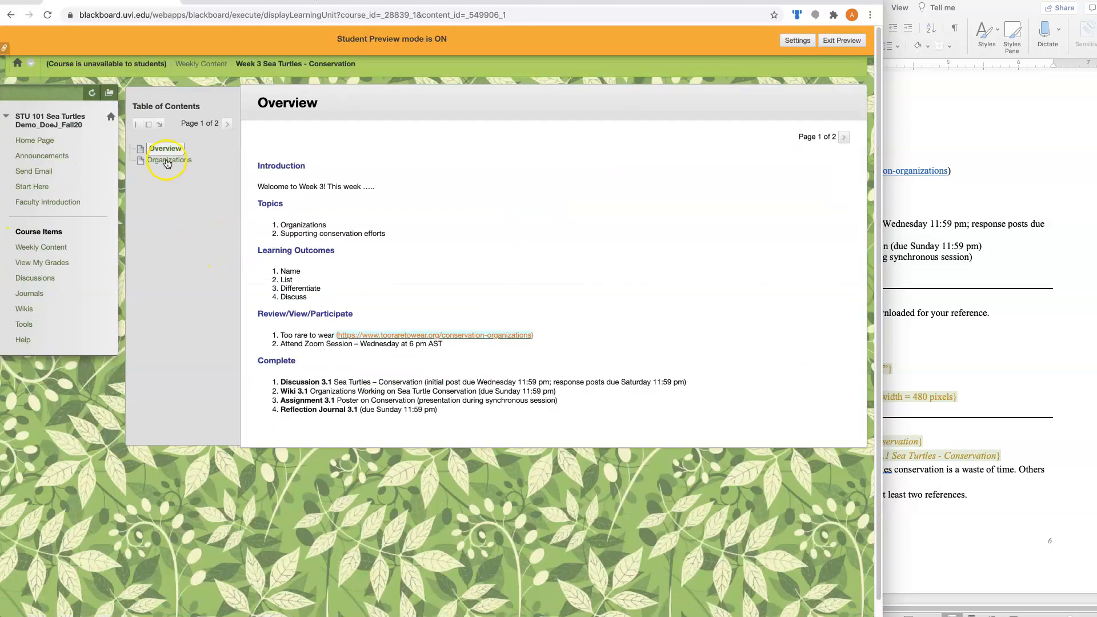
{"action": "left_click", "coordinate": [167, 161]}
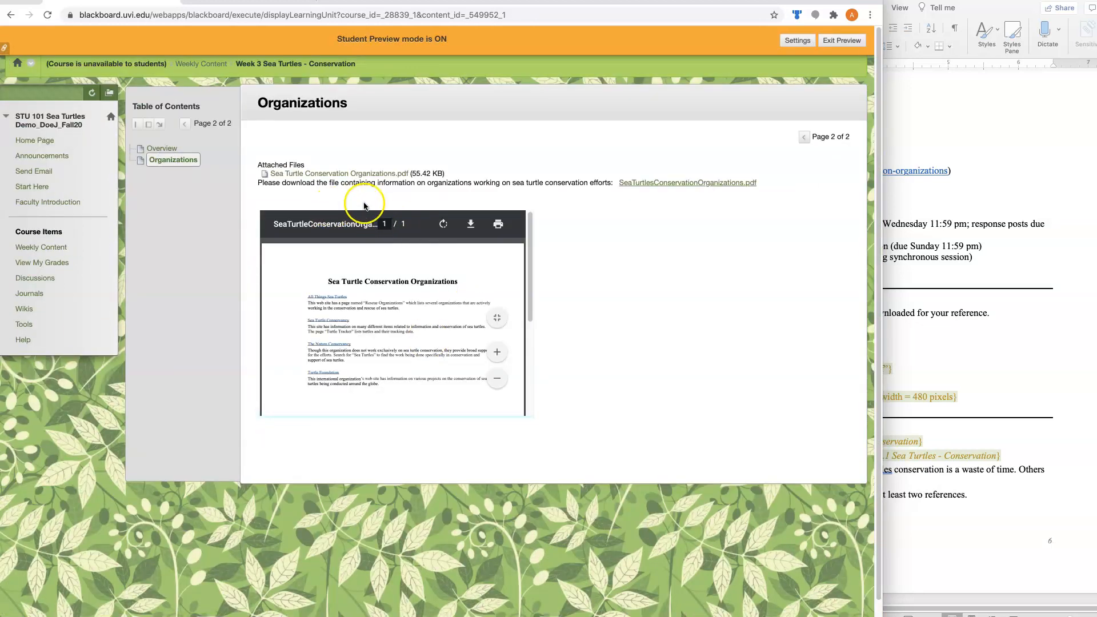